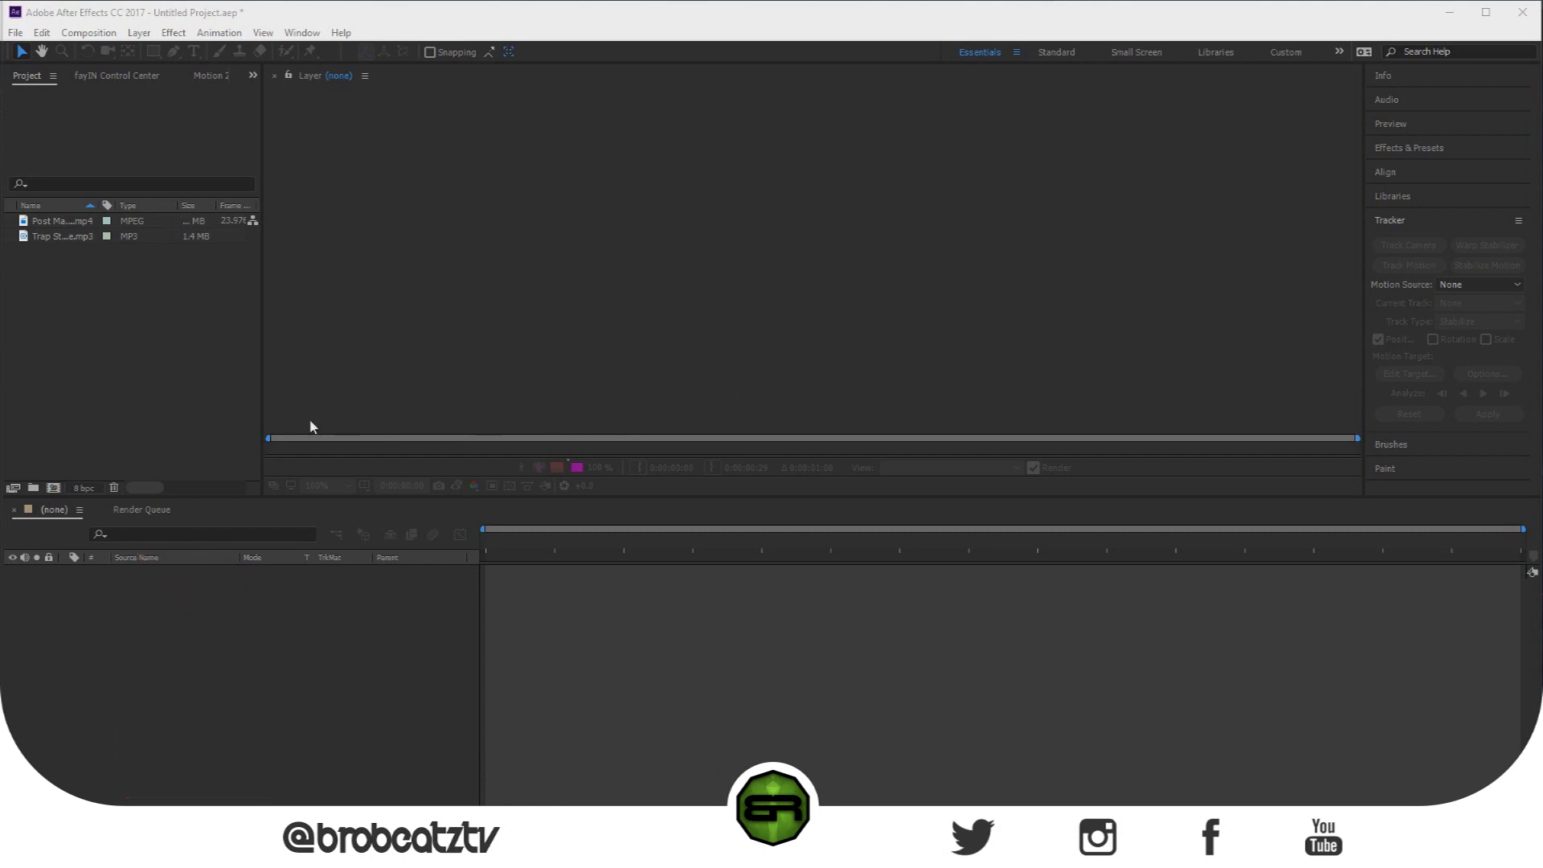
- Bring up the Project panel's context menu with its Import submenu showing
right_click(120, 348)
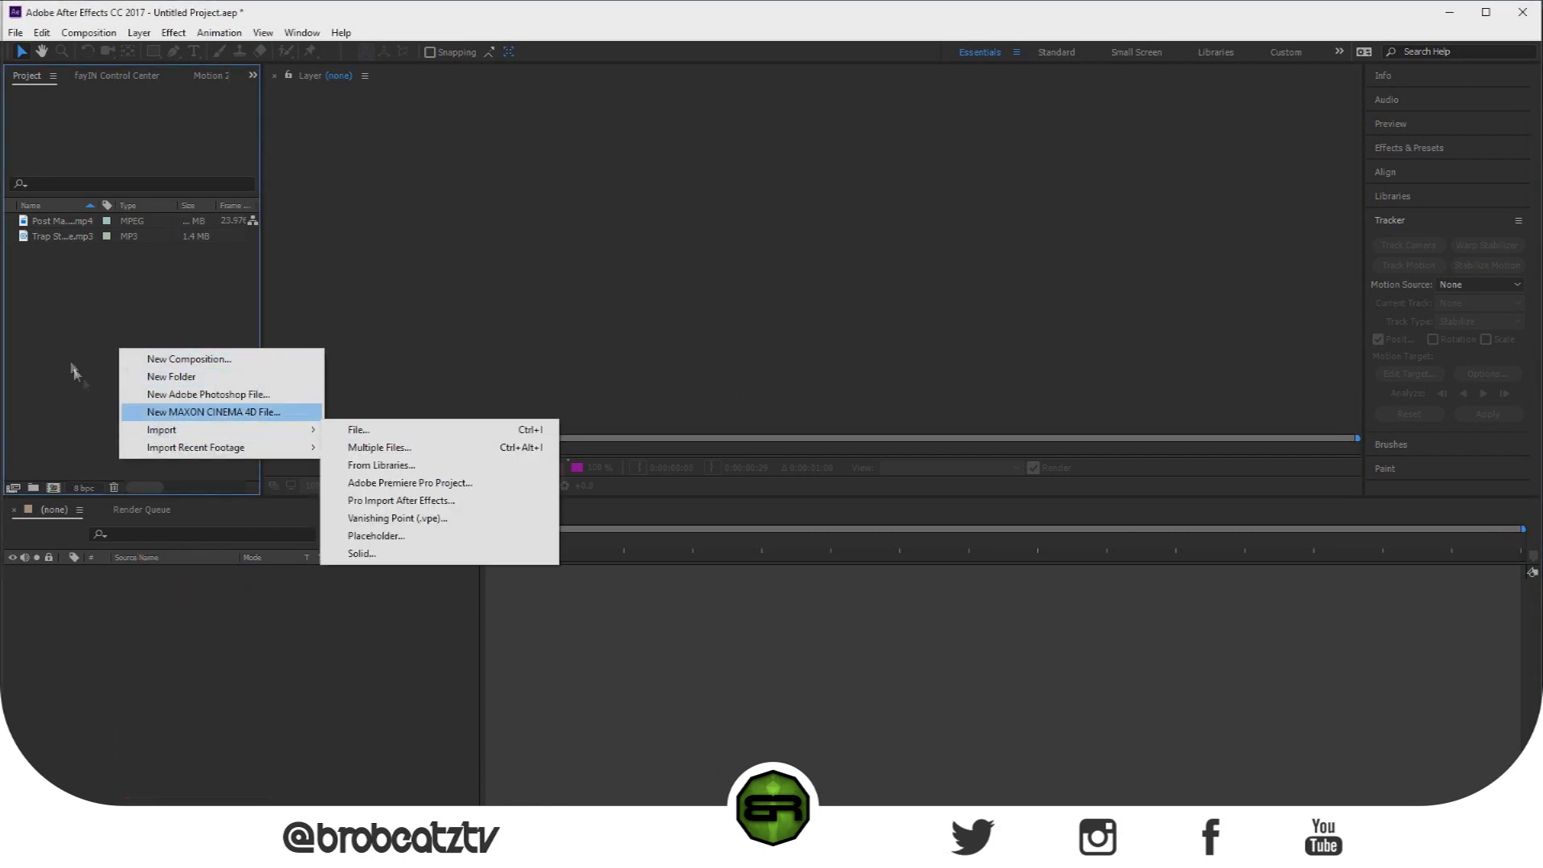
- Drag the MP4 music video into the empty Timeline to create a new composition
left_click(91, 322)
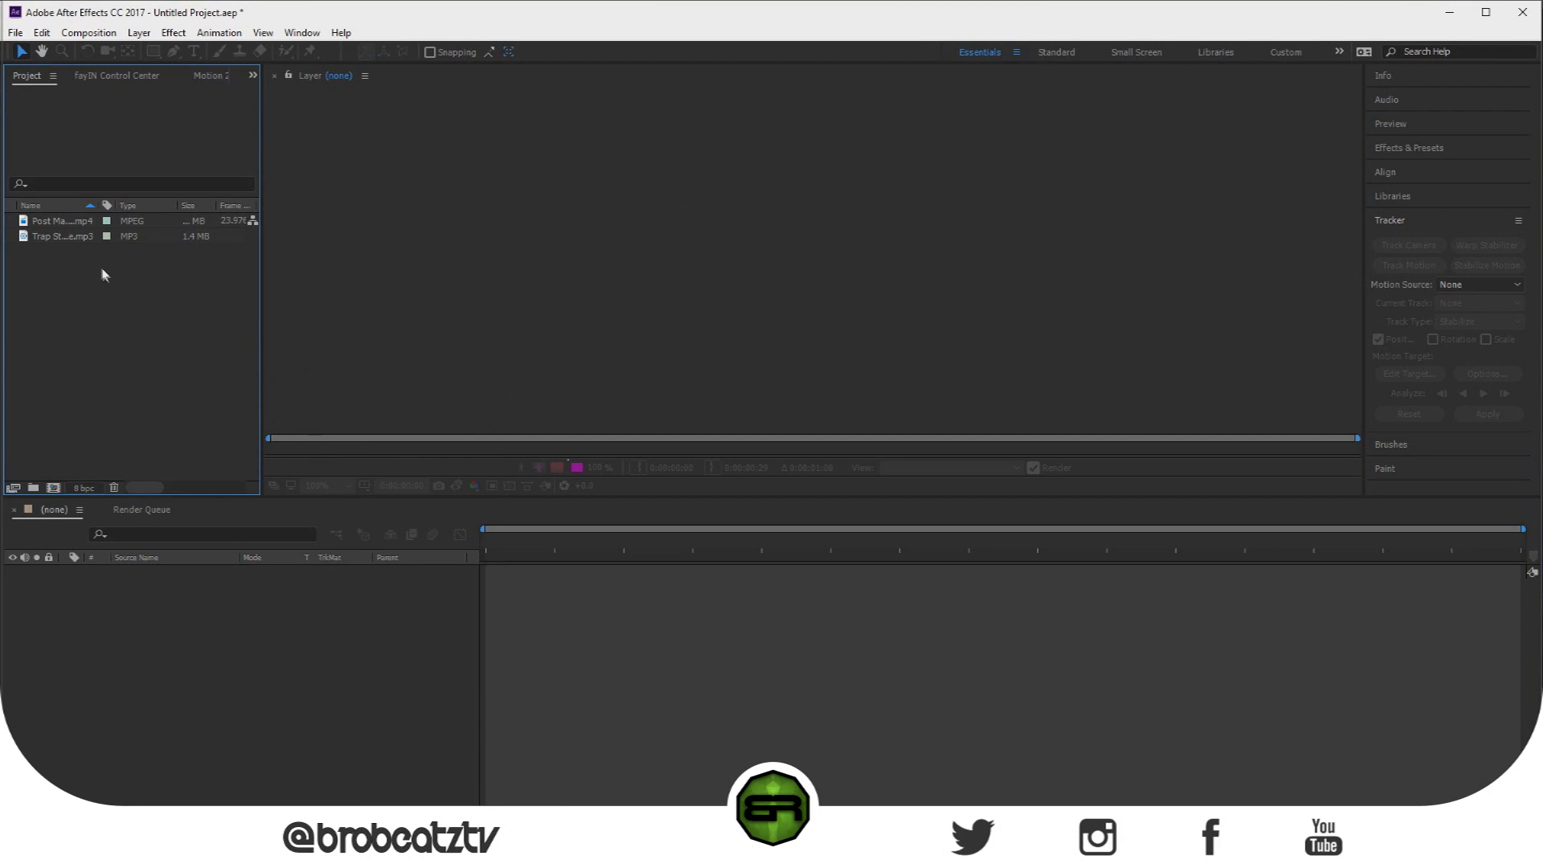
left_click(72, 229)
mouse_move(73, 229)
left_mouse_down()
mouse_move(131, 300)
mouse_move(78, 193)
mouse_move(78, 219)
left_mouse_up()
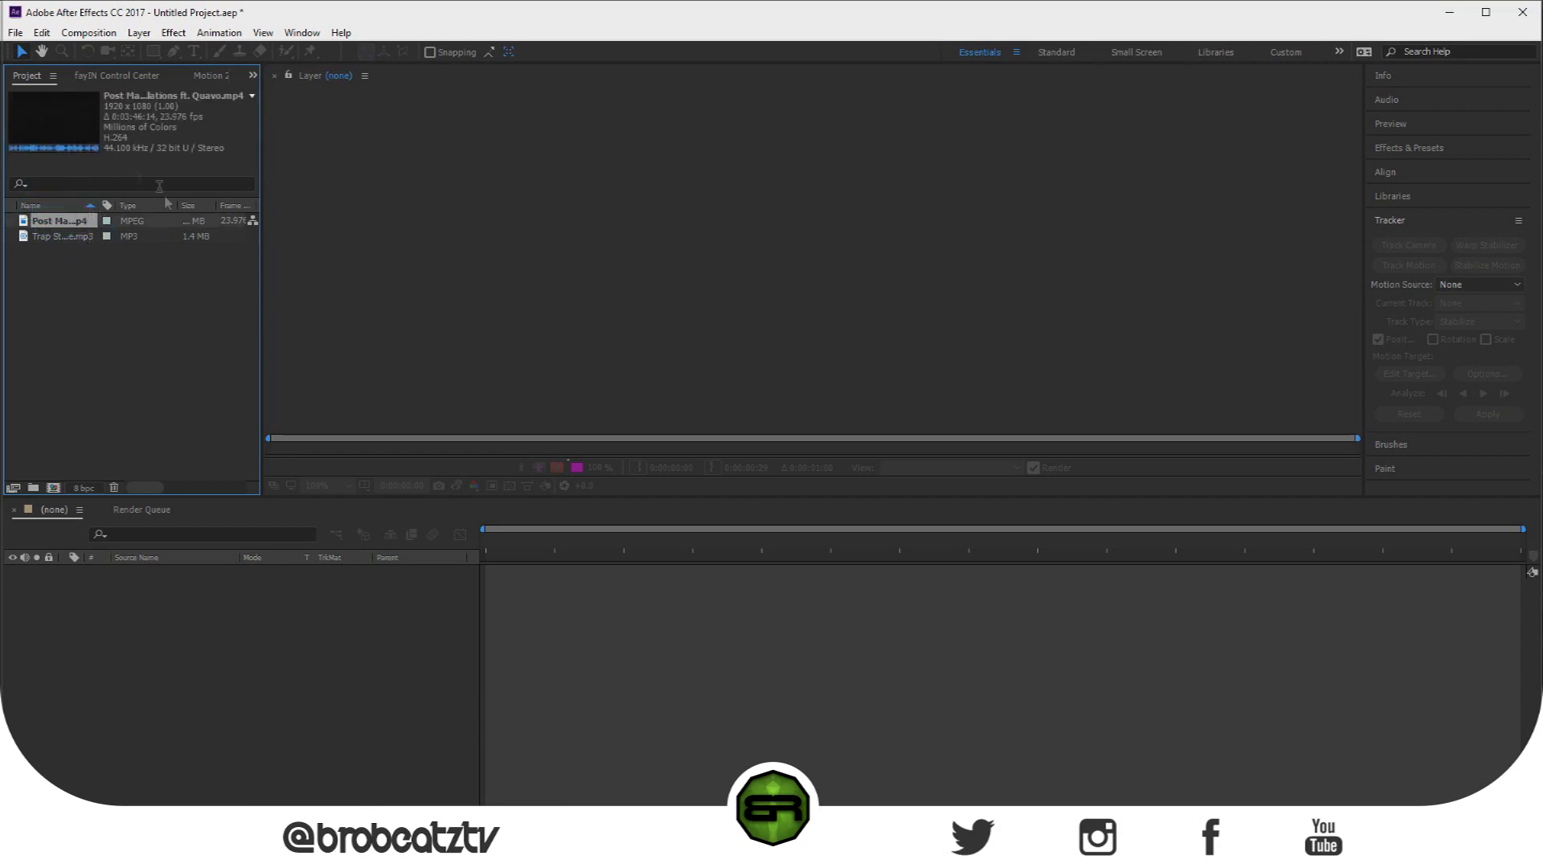
left_click(60, 238)
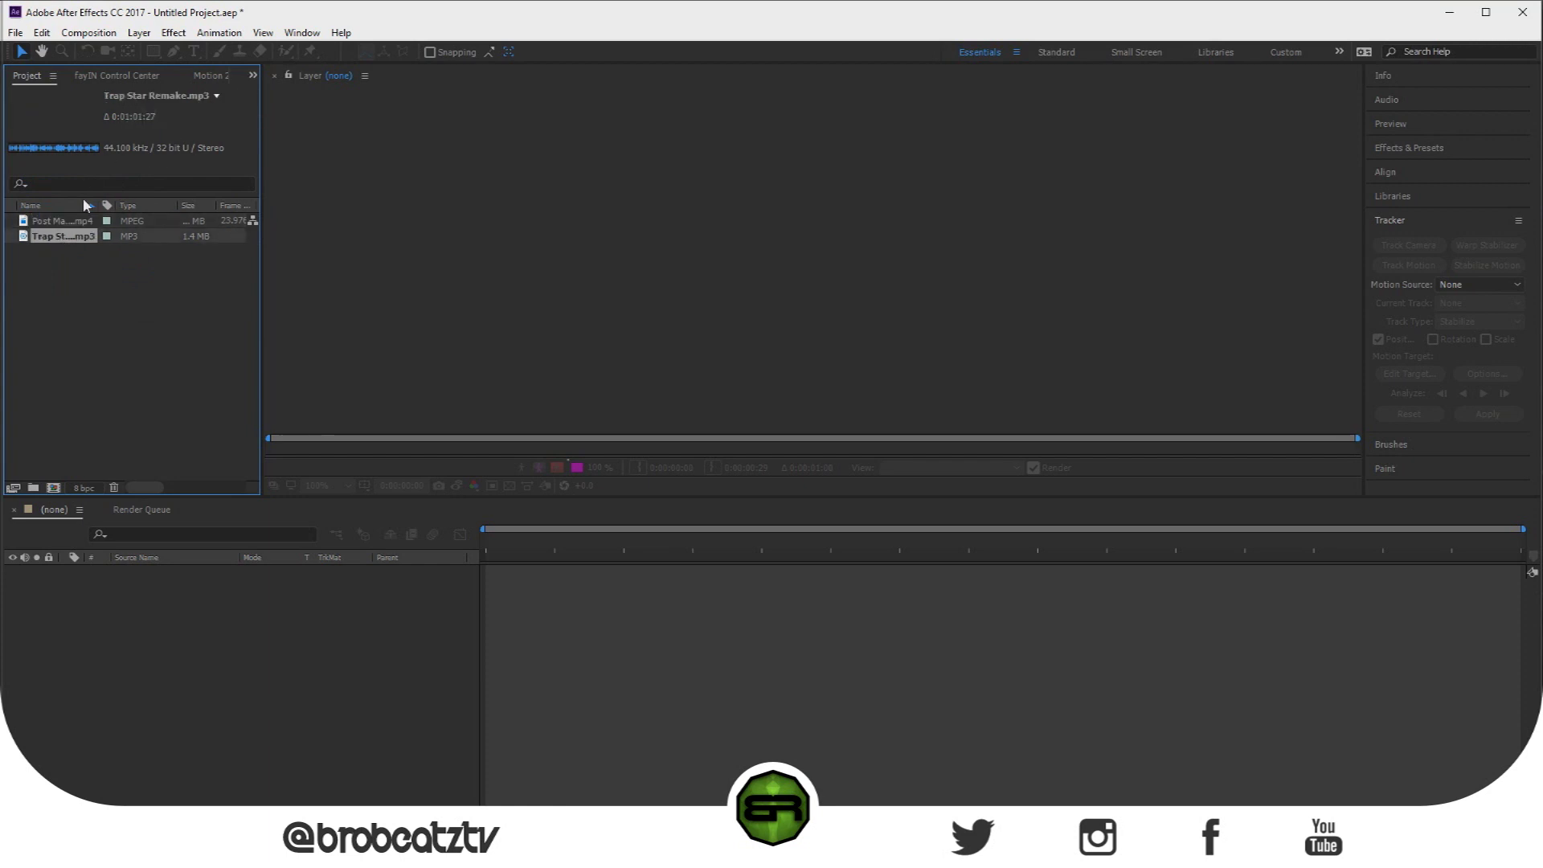
left_click(81, 221)
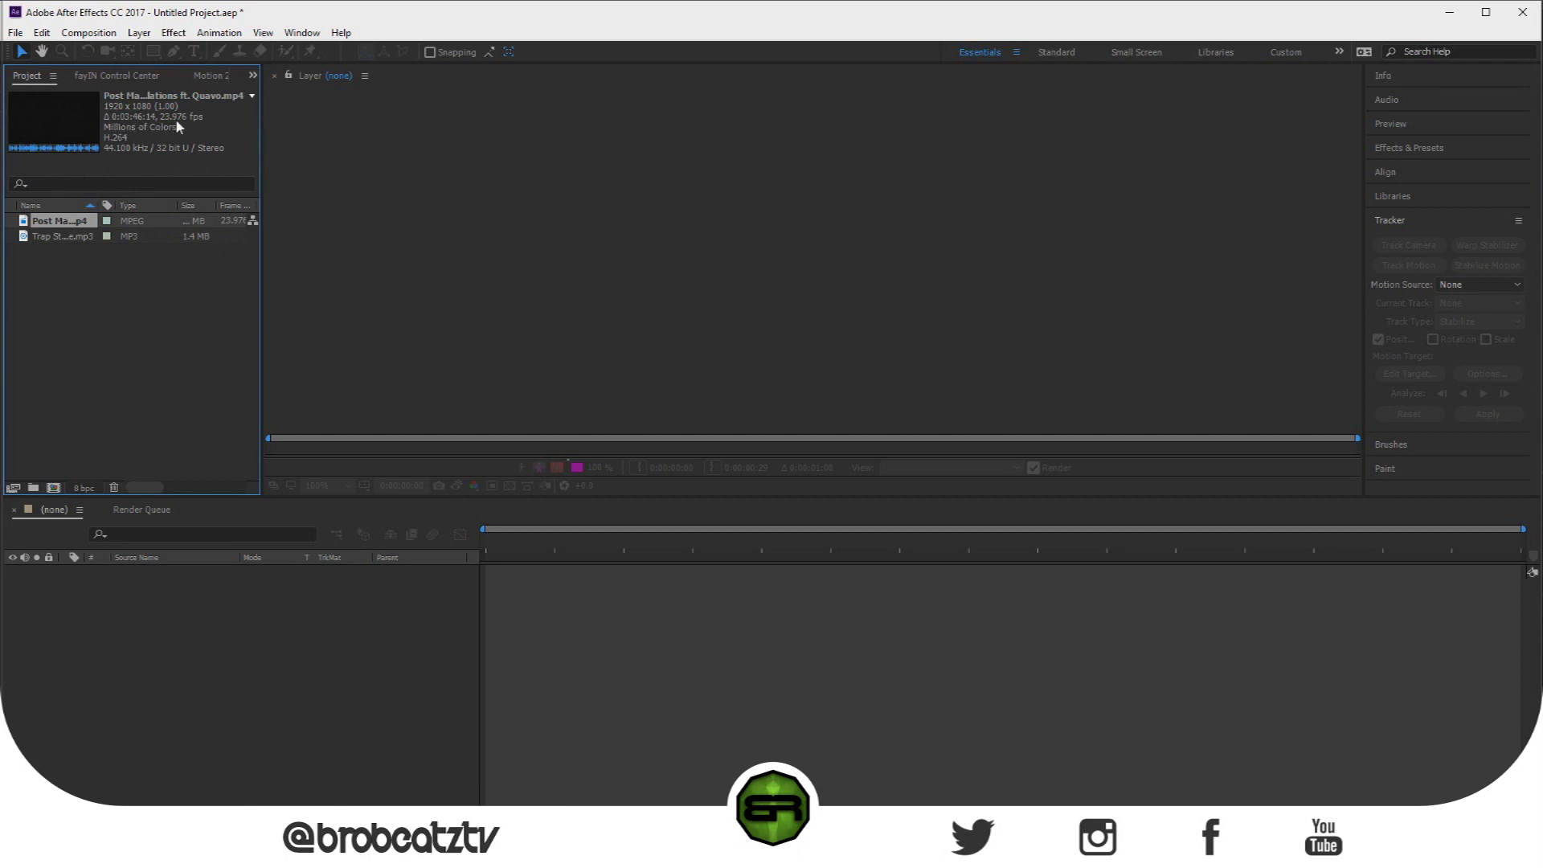
left_click(81, 236, "shift")
left_click_drag(80, 238, 214, 599)
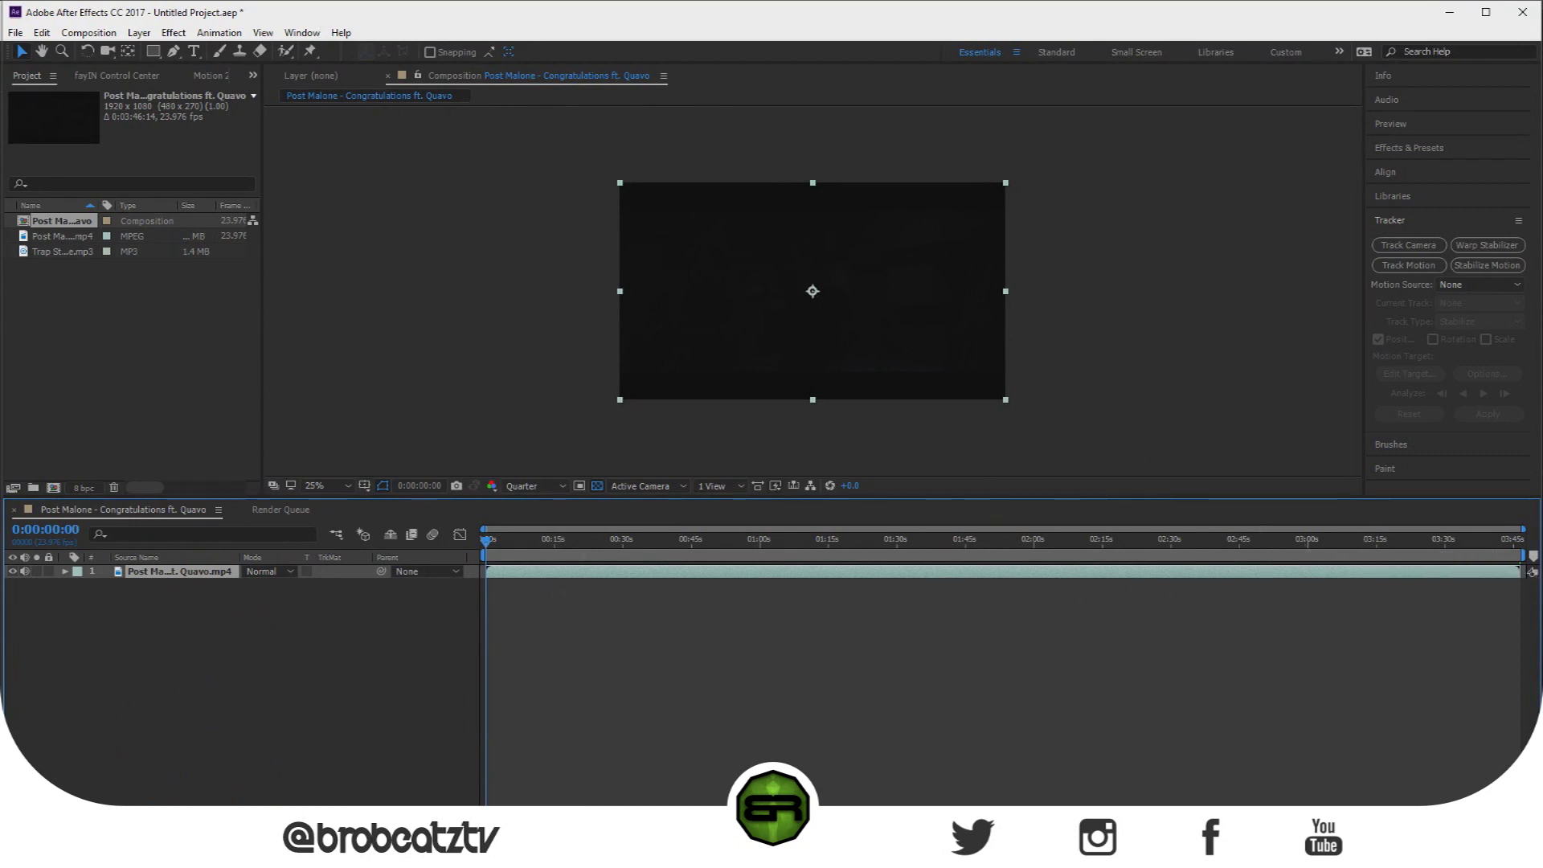
- Add Trap Star Remake.mp3 as layer 2 and trim the video layer and work area to match it
mouse_move(1517, 571)
left_mouse_down()
mouse_move(1225, 572)
mouse_move(1518, 572)
left_mouse_up()
left_click_drag(53, 256, 265, 593)
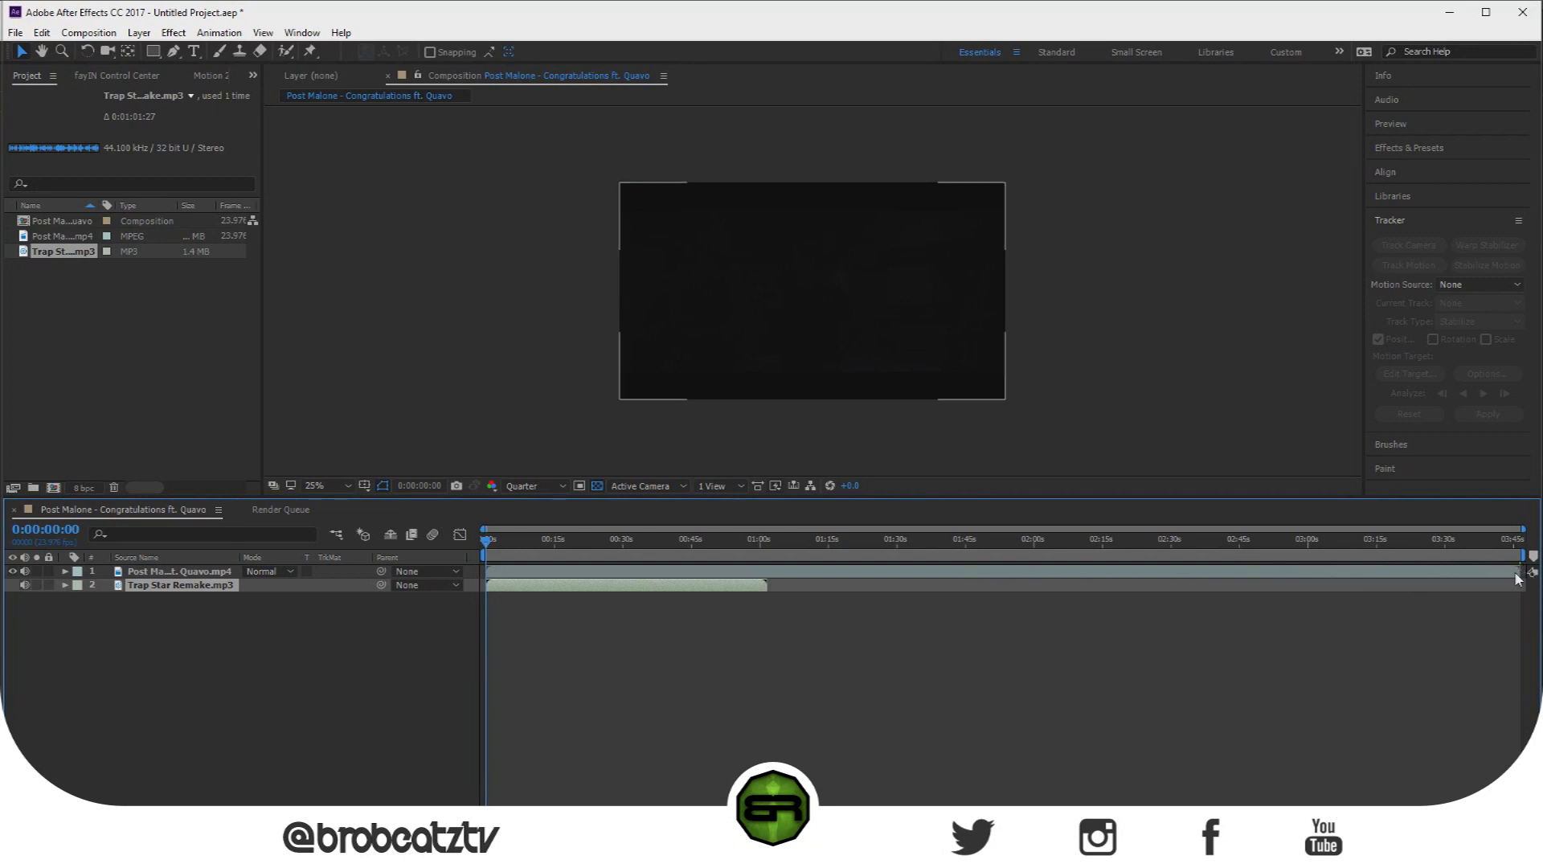
left_click_drag(1519, 571, 767, 572)
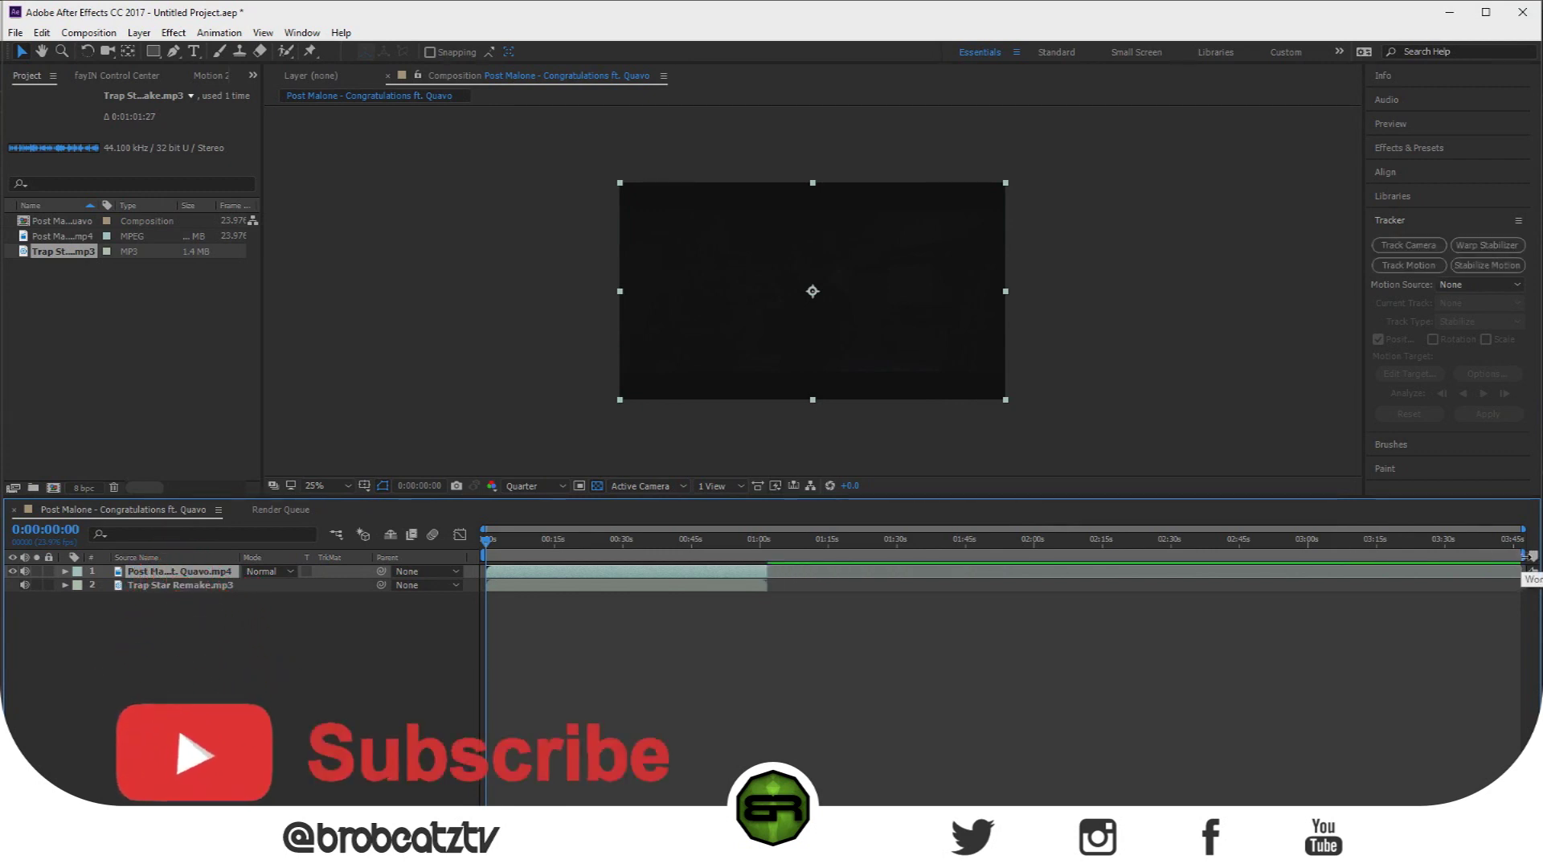
left_click_drag(1523, 555, 1325, 556)
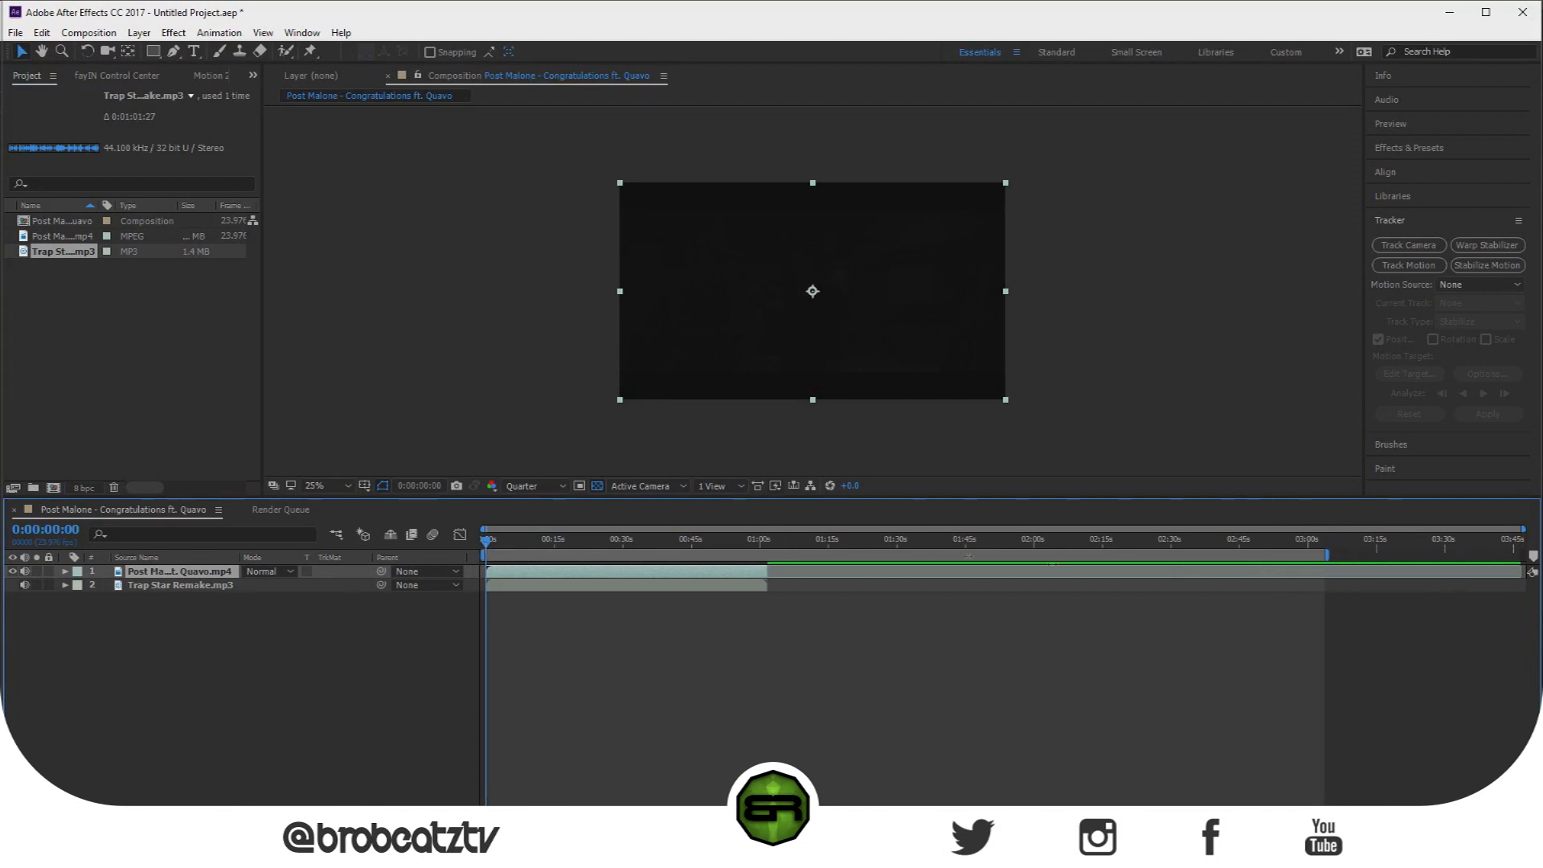
- Pull the work-area end back to about 01:00 and select the Trap Star Remake.mp3 layer
left_click_drag(1330, 555, 785, 547)
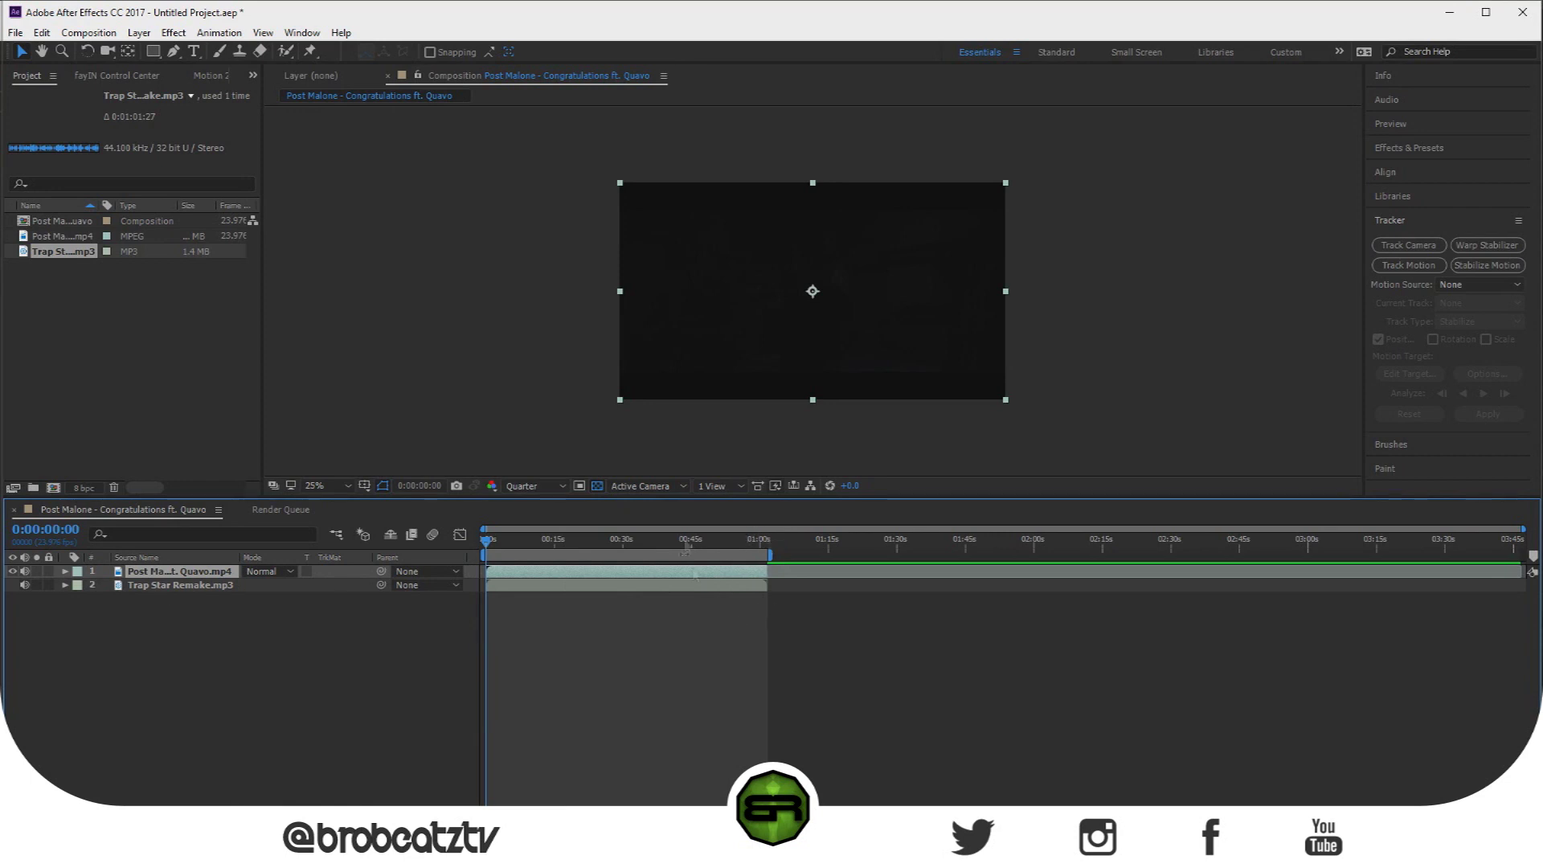
left_click(157, 587)
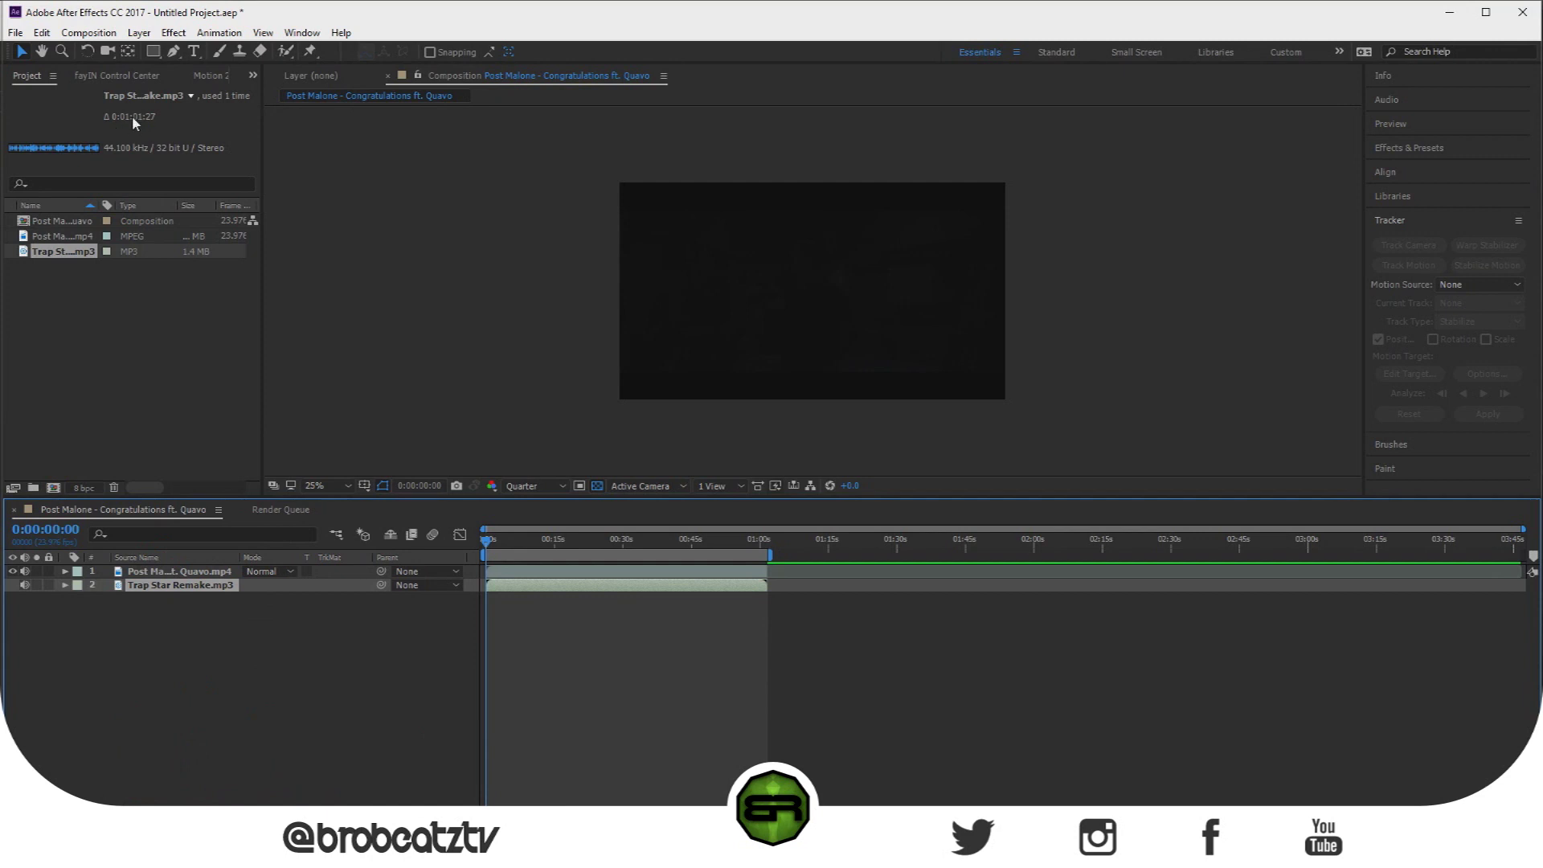
left_click(88, 34)
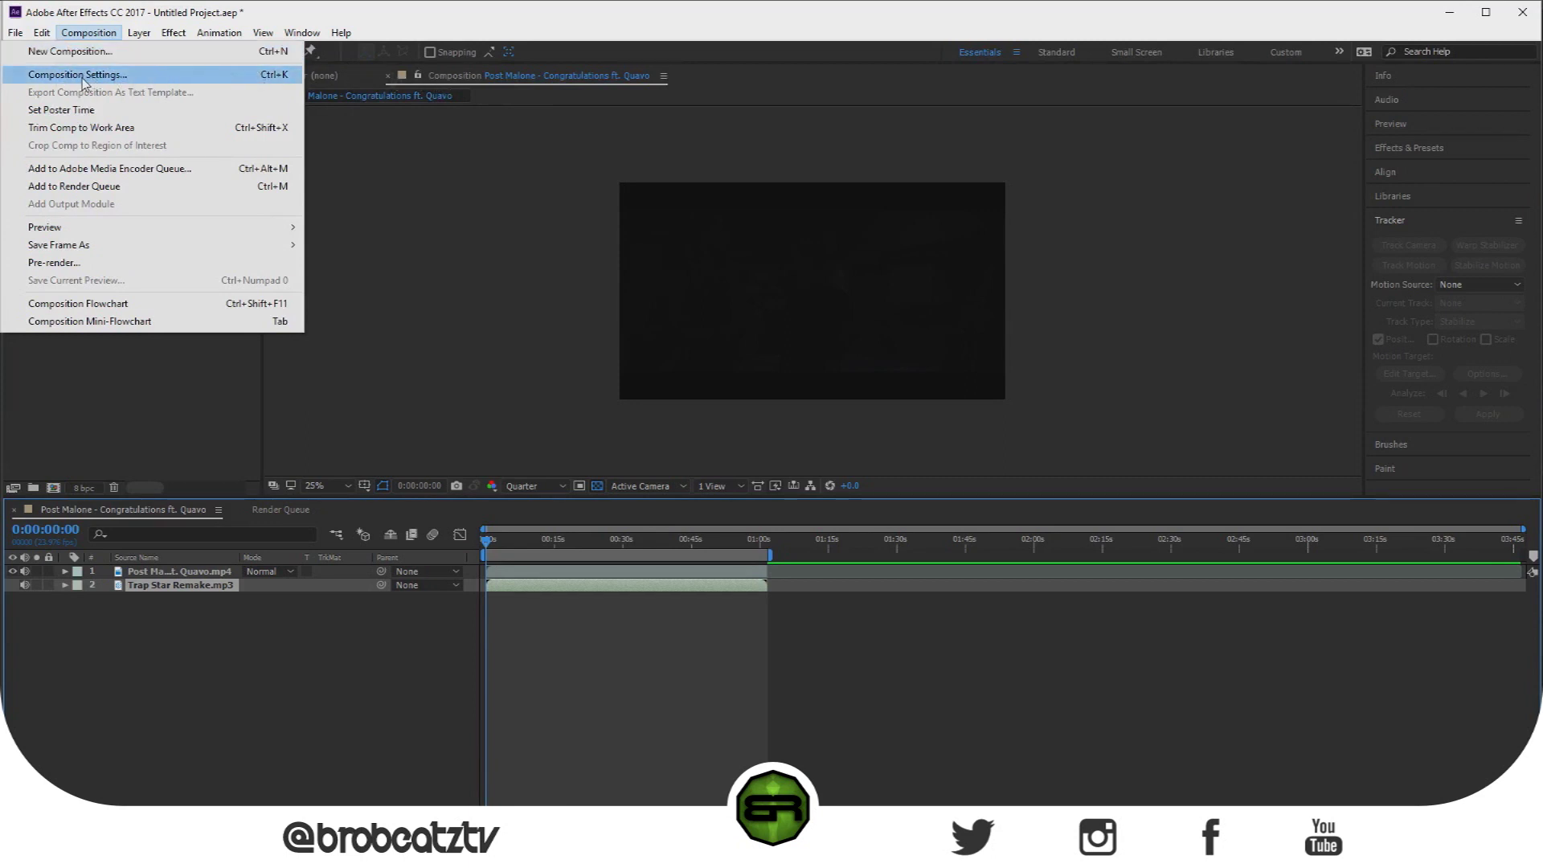
- Give the composition the HDTV 1080 29.97 preset, the name Test and duration 0;01;01;27
left_click(82, 78)
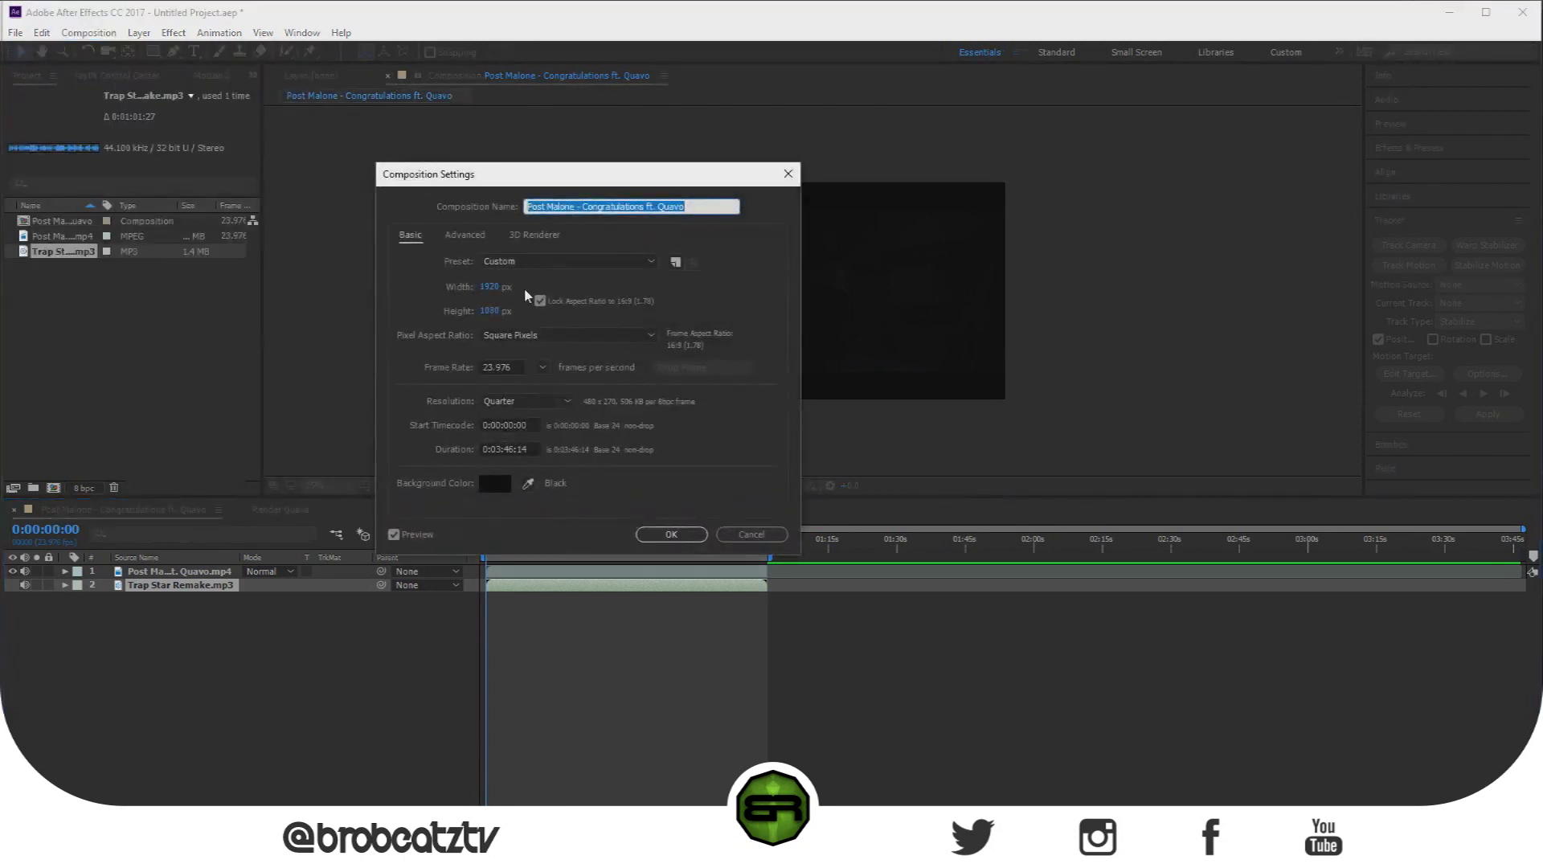
left_click_drag(502, 176, 547, 182)
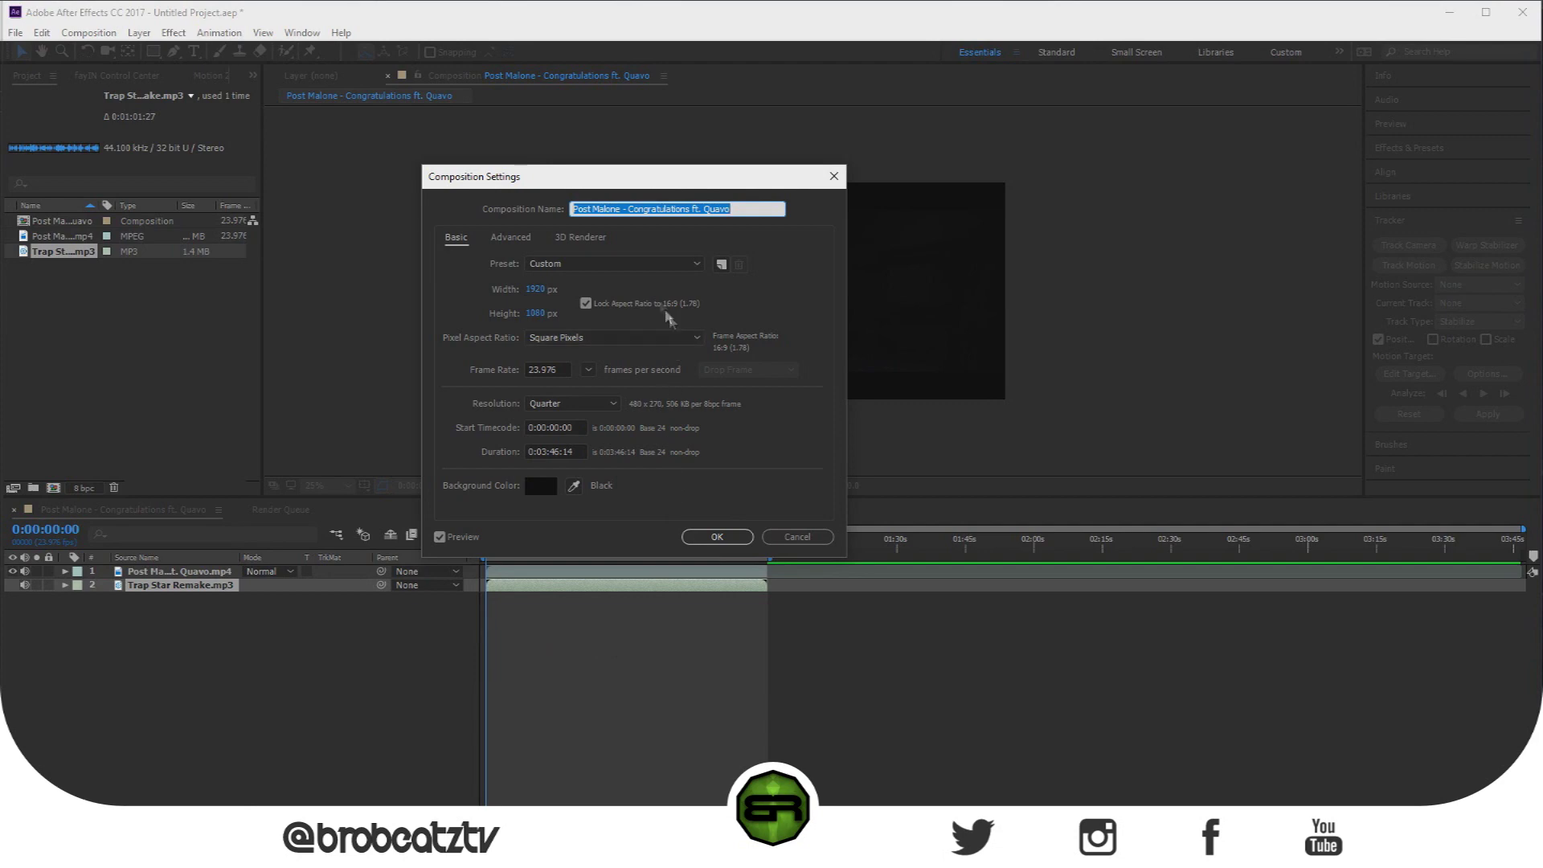
left_click(694, 265)
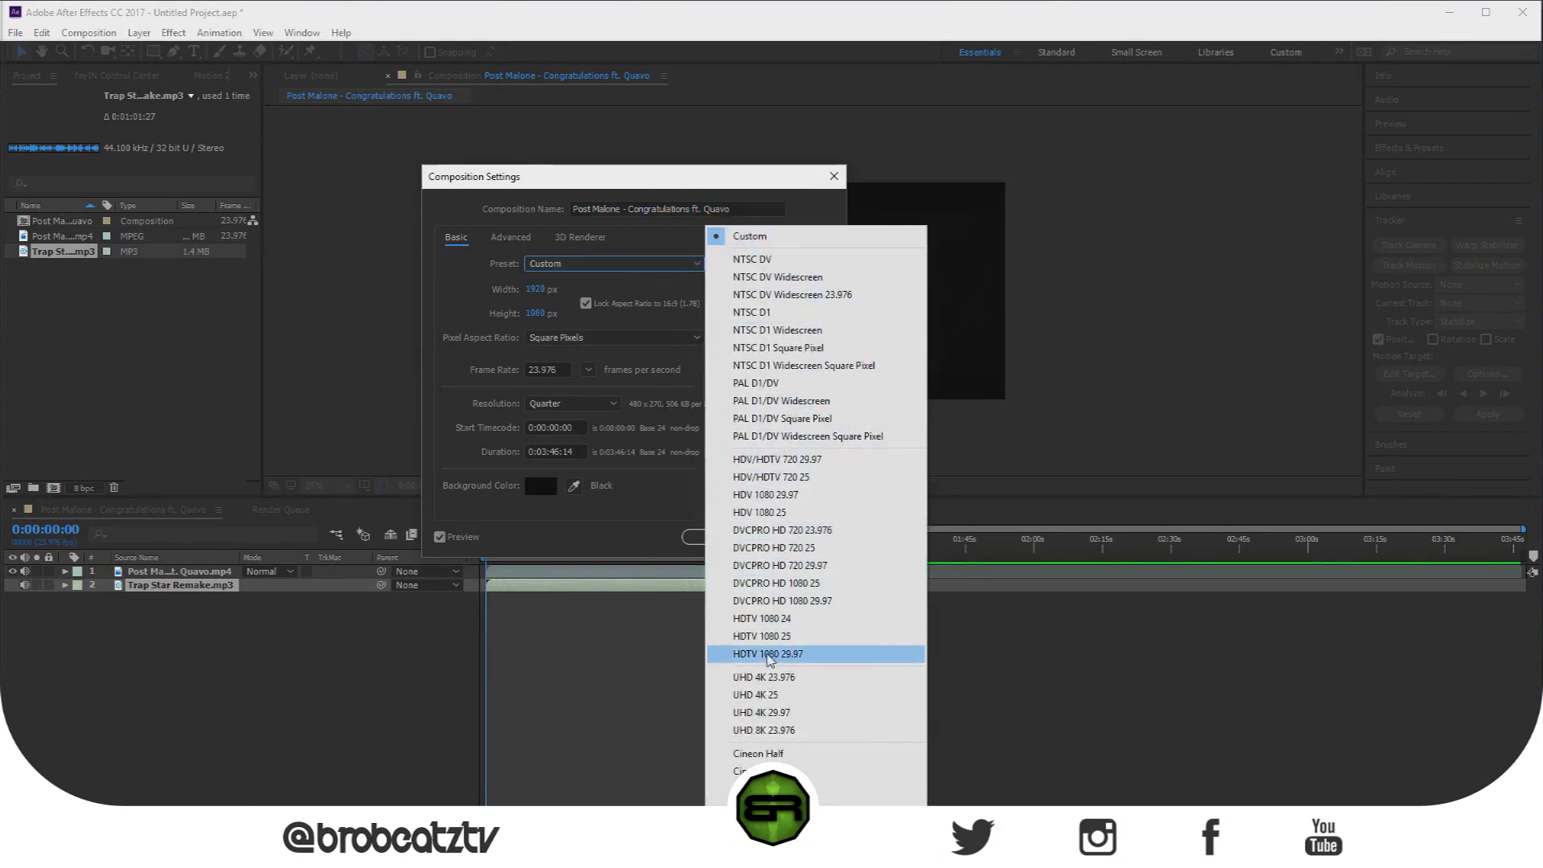
left_click(769, 655)
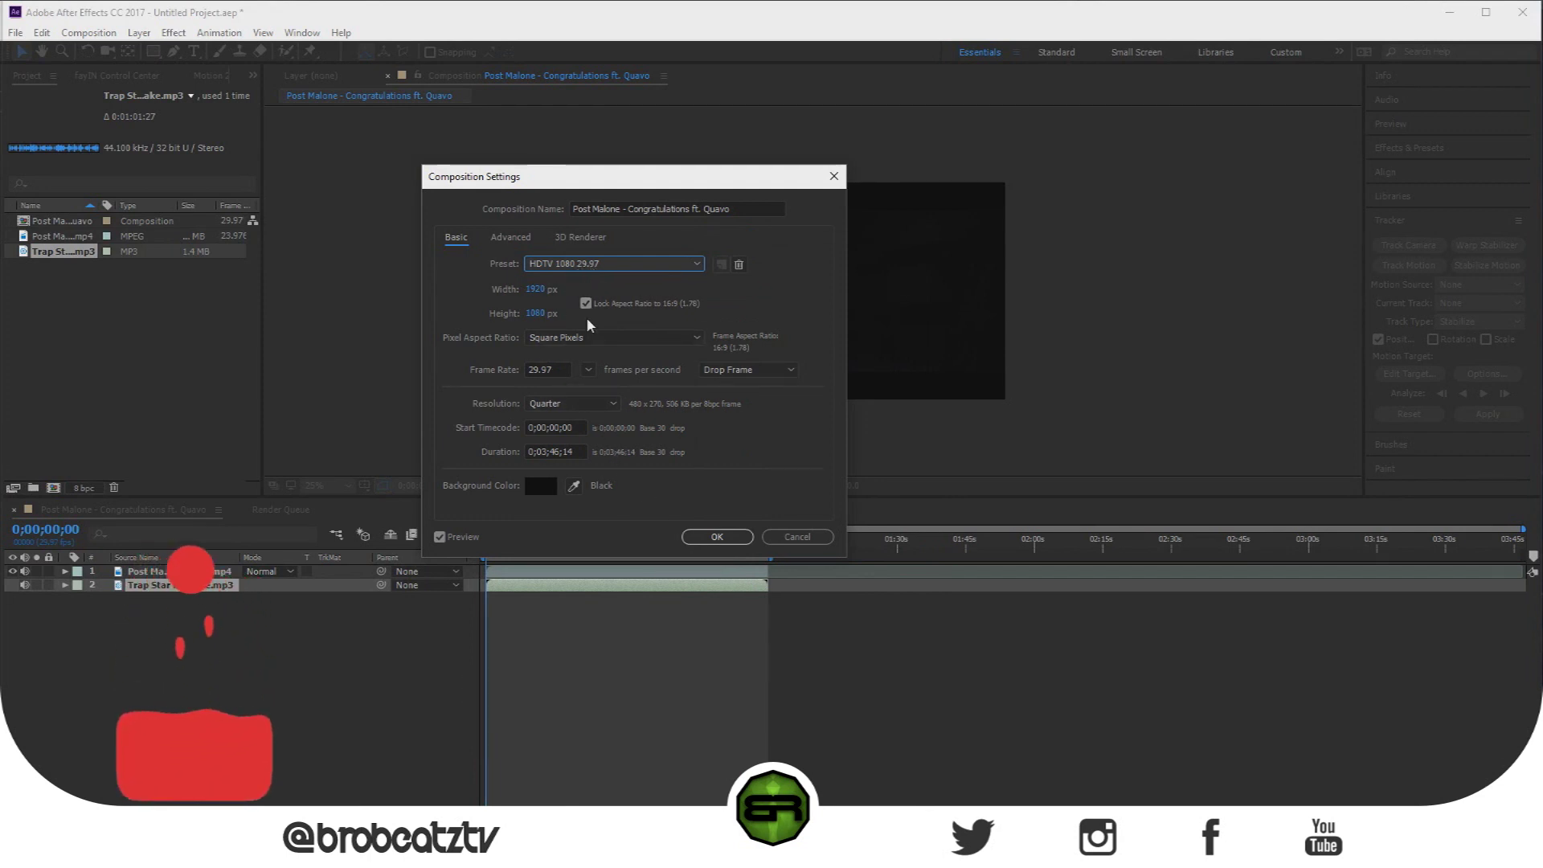
key("shift+Tab")
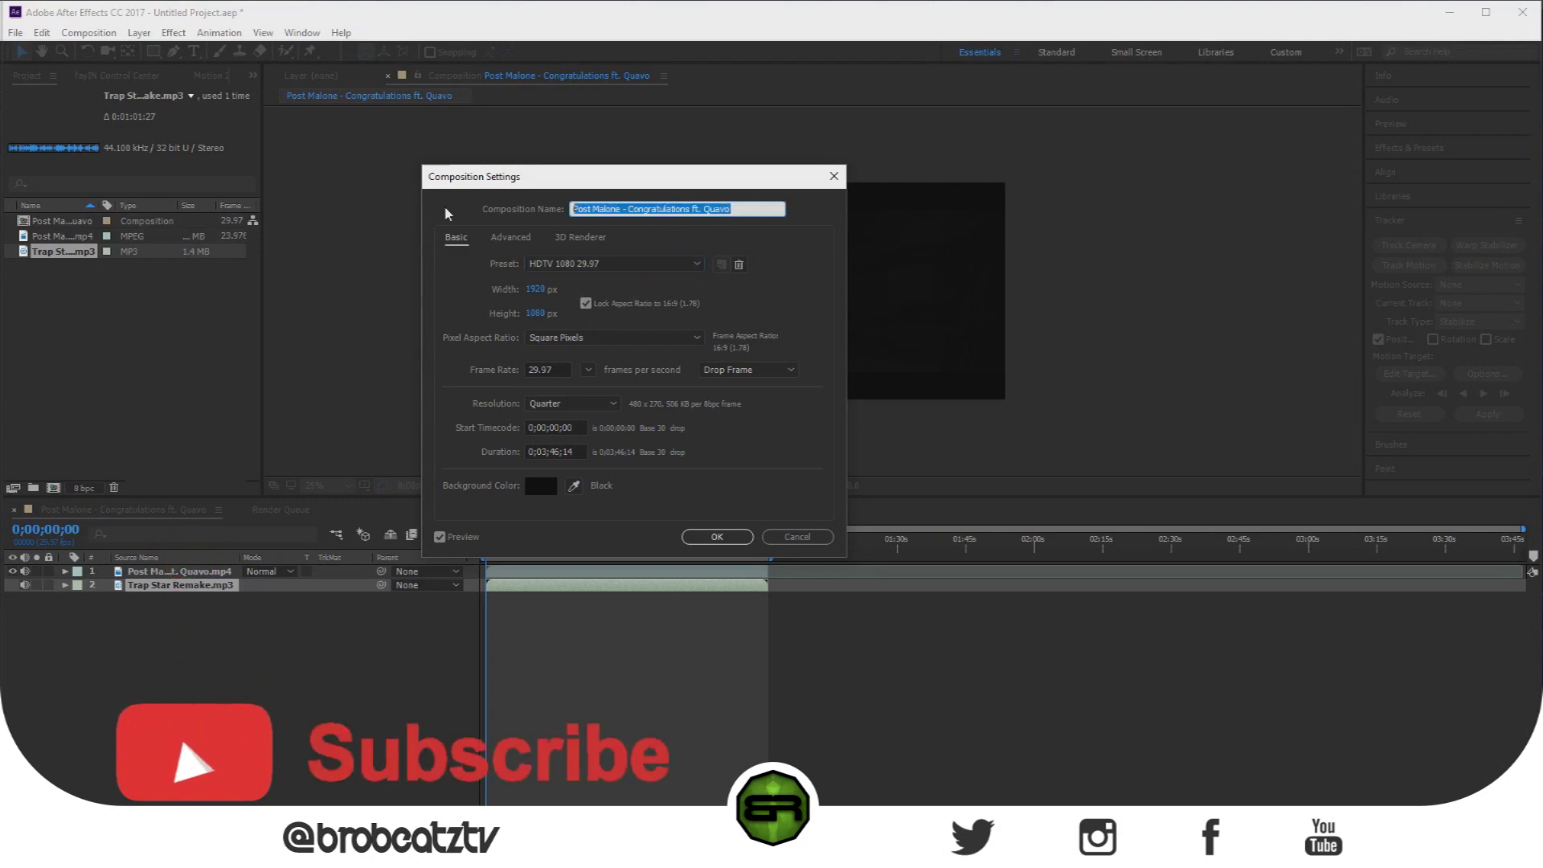
key("BackSpace")
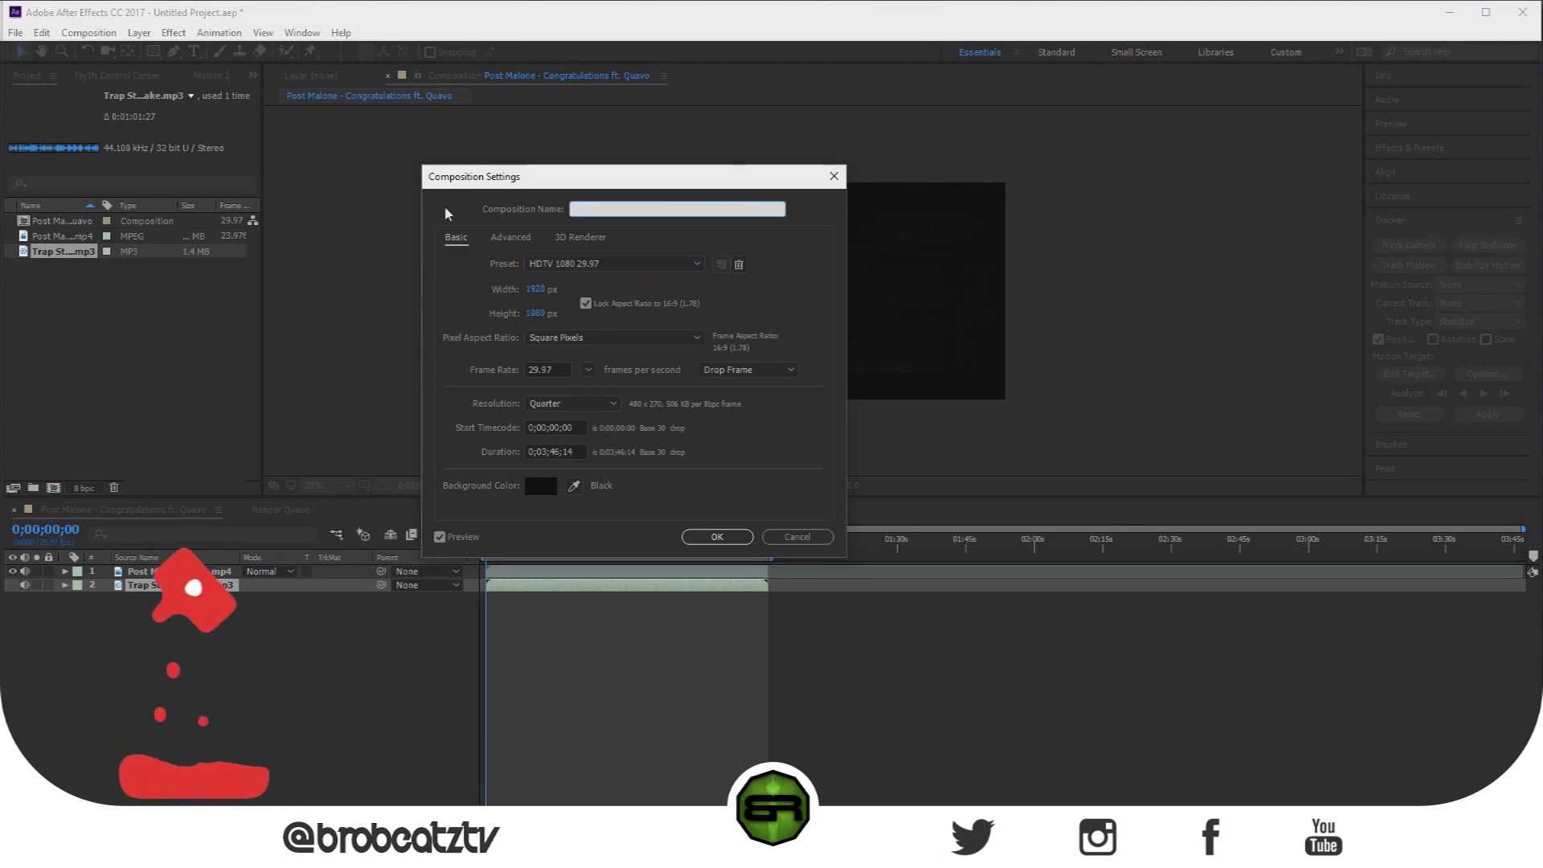
type("TEst")
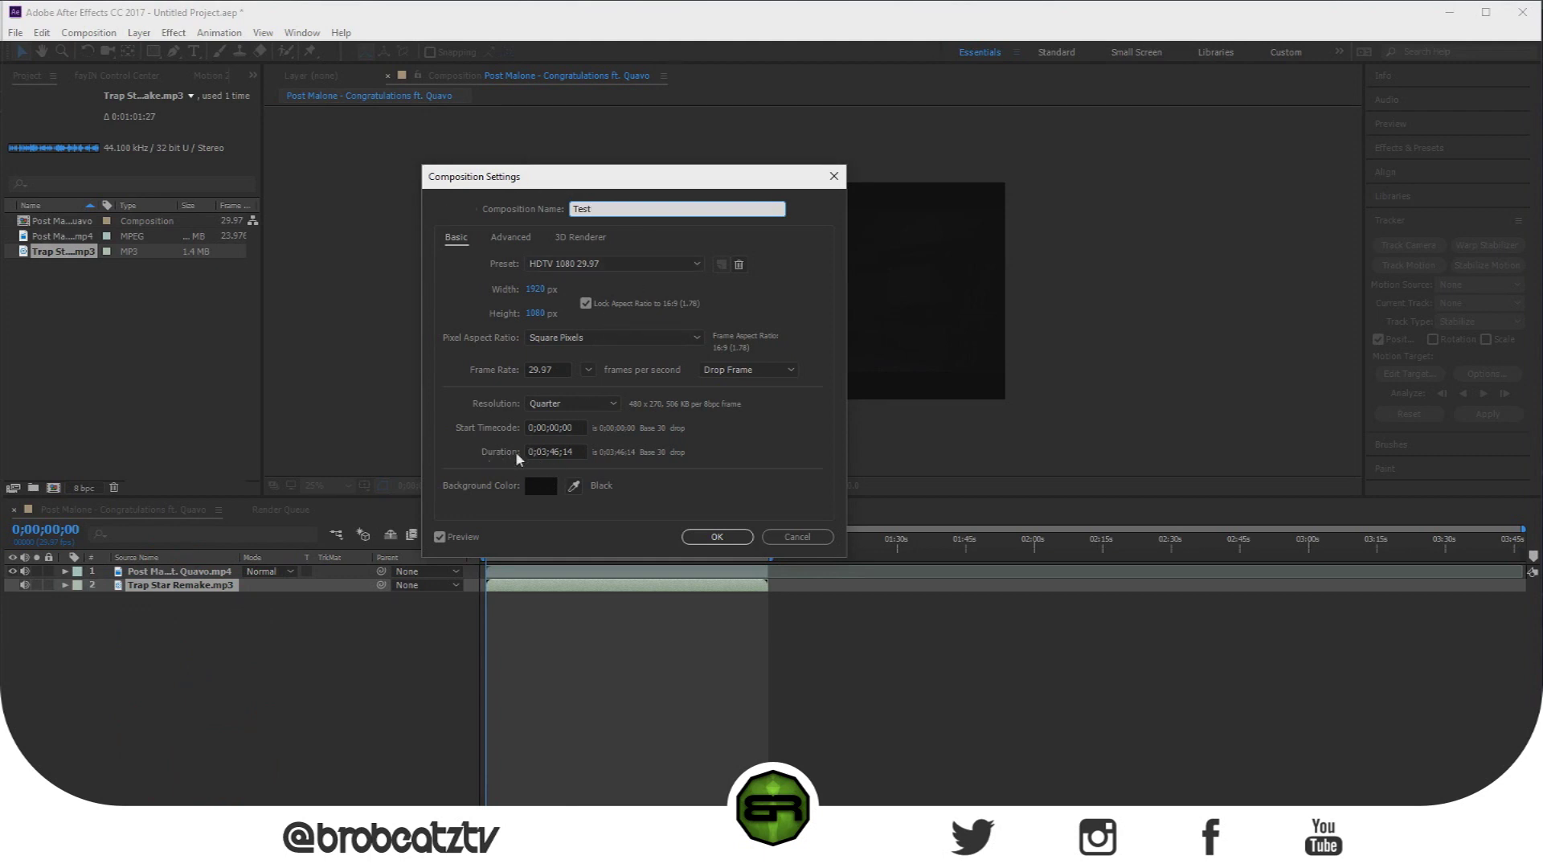
left_click(552, 452)
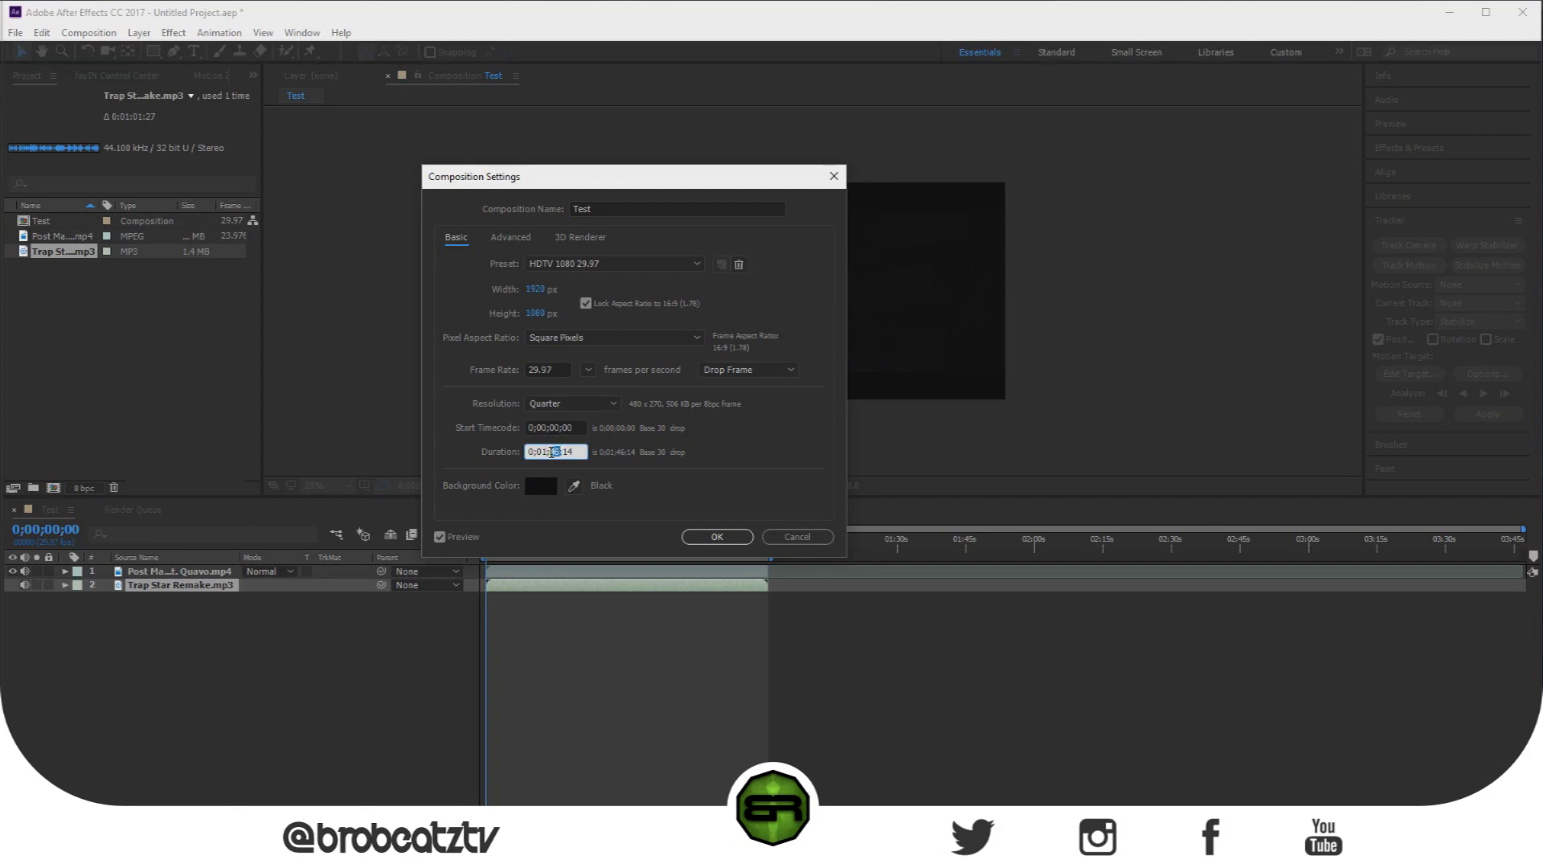
type("01")
double_click(565, 452)
type("27")
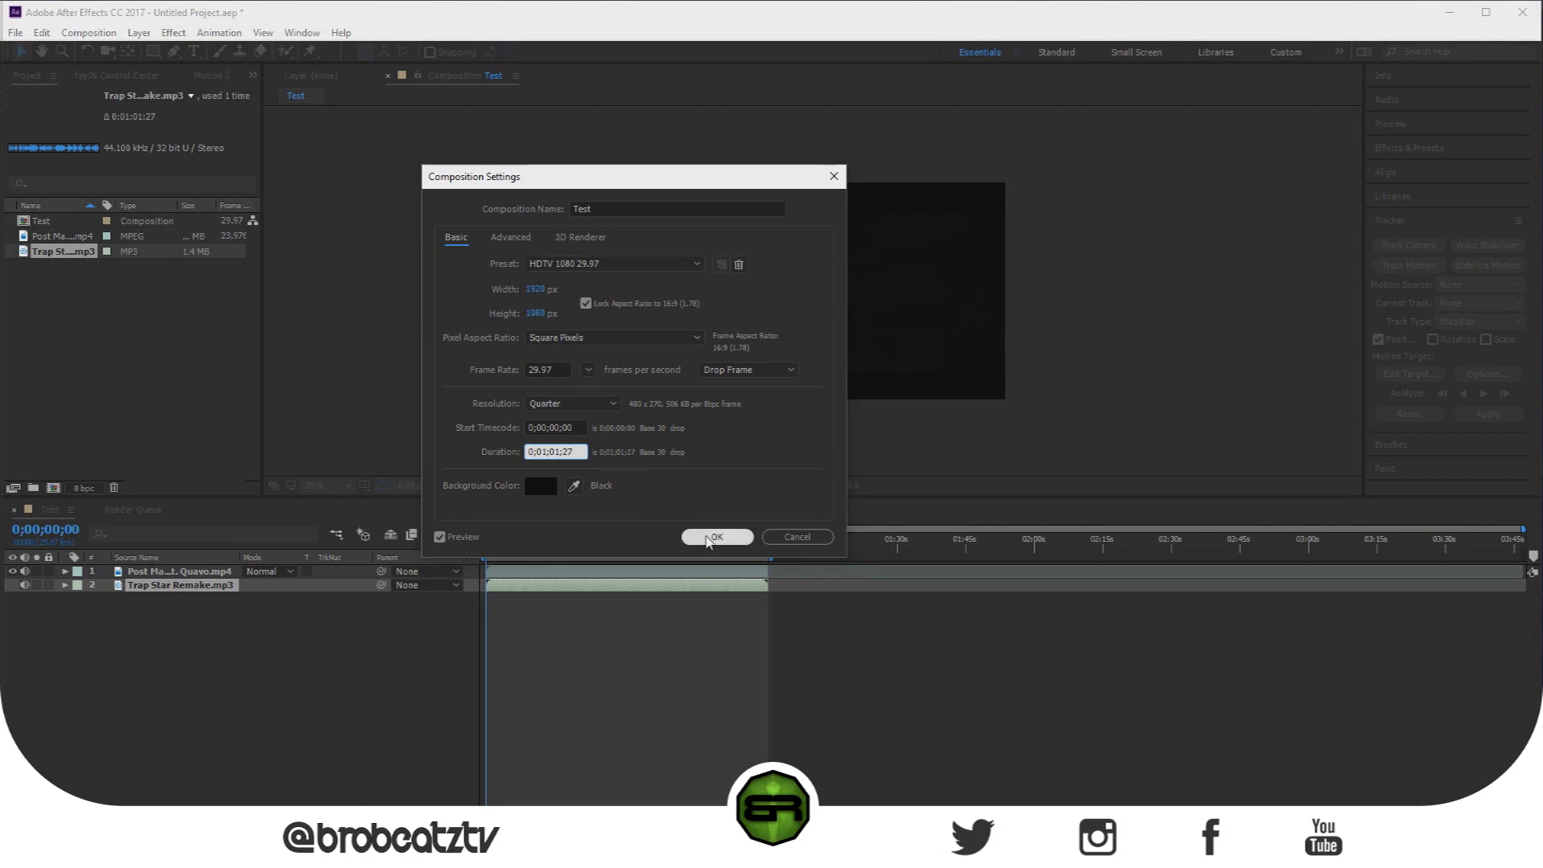
left_click(710, 537)
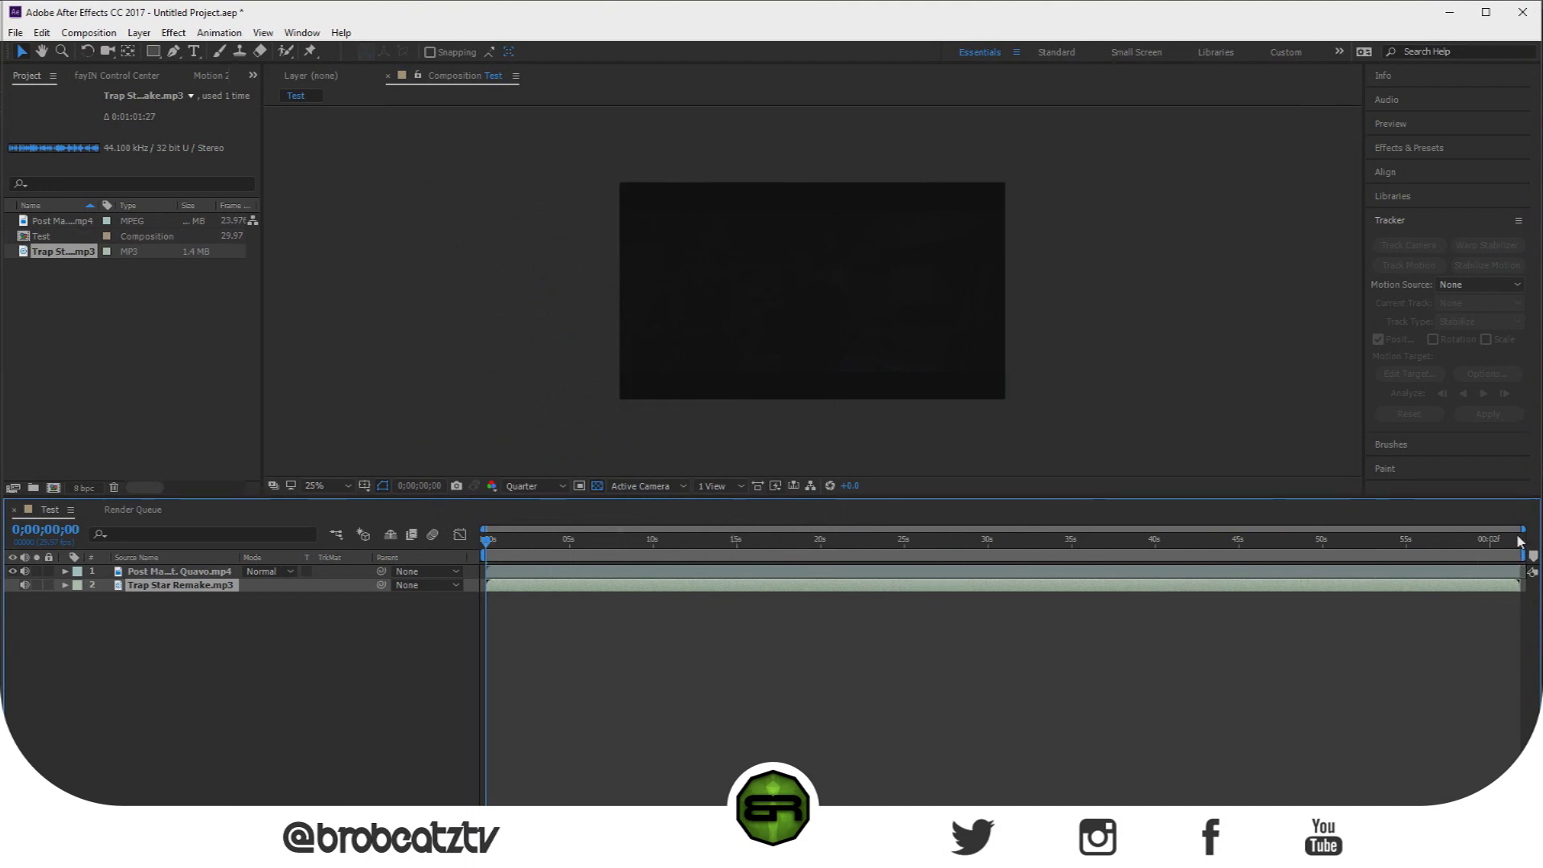
- Add the Test composition to the Render Queue via File > Export
mouse_move(1526, 552)
left_mouse_down()
mouse_move(1261, 554)
mouse_move(1523, 554)
left_mouse_up()
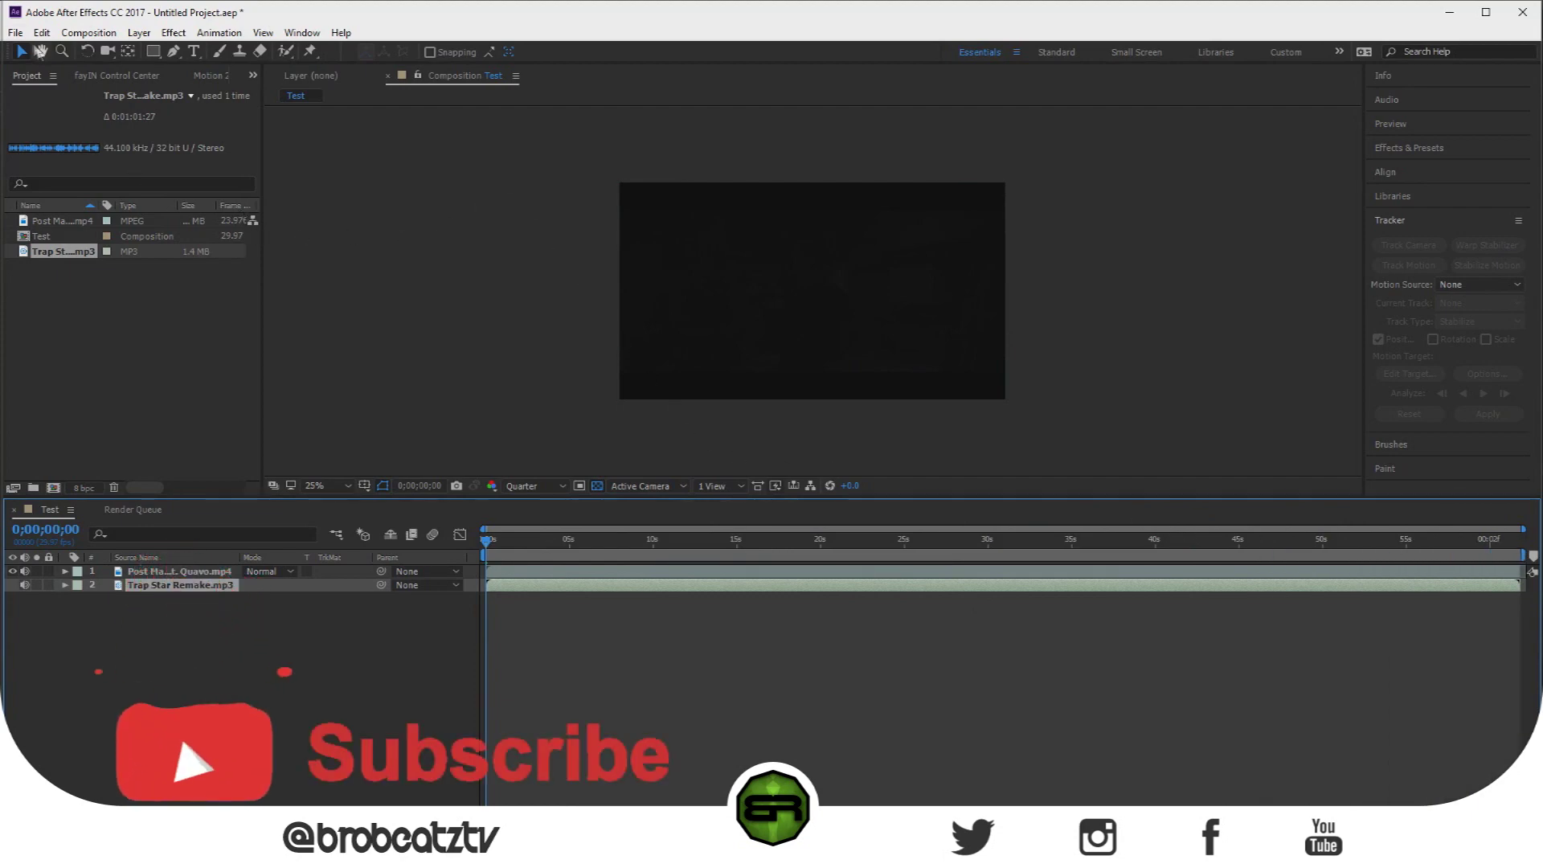
left_click(15, 32)
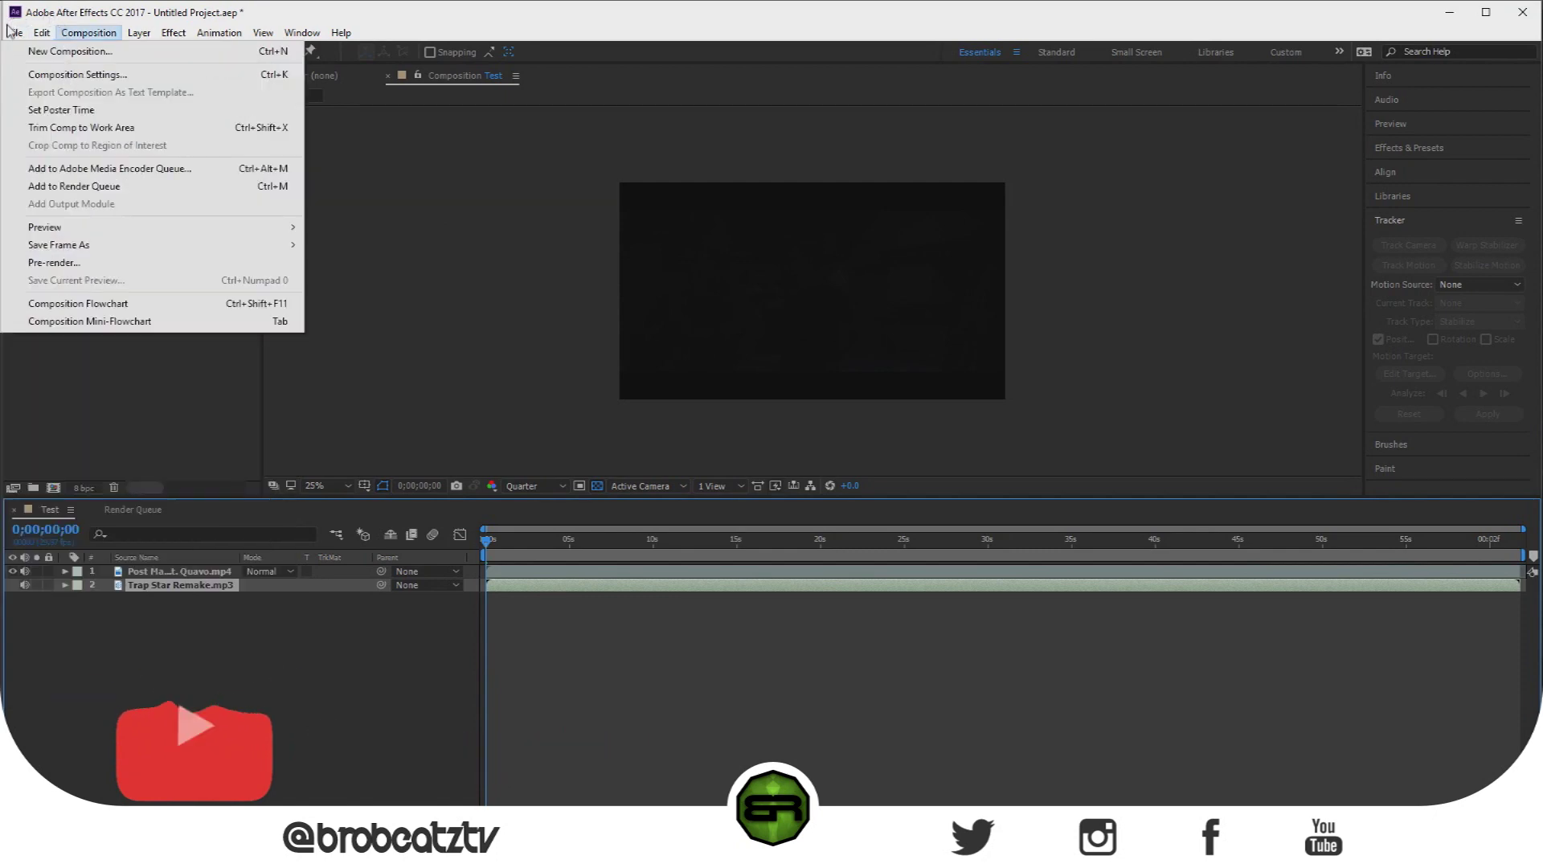
mouse_move(12, 32)
mouse_move(261, 316)
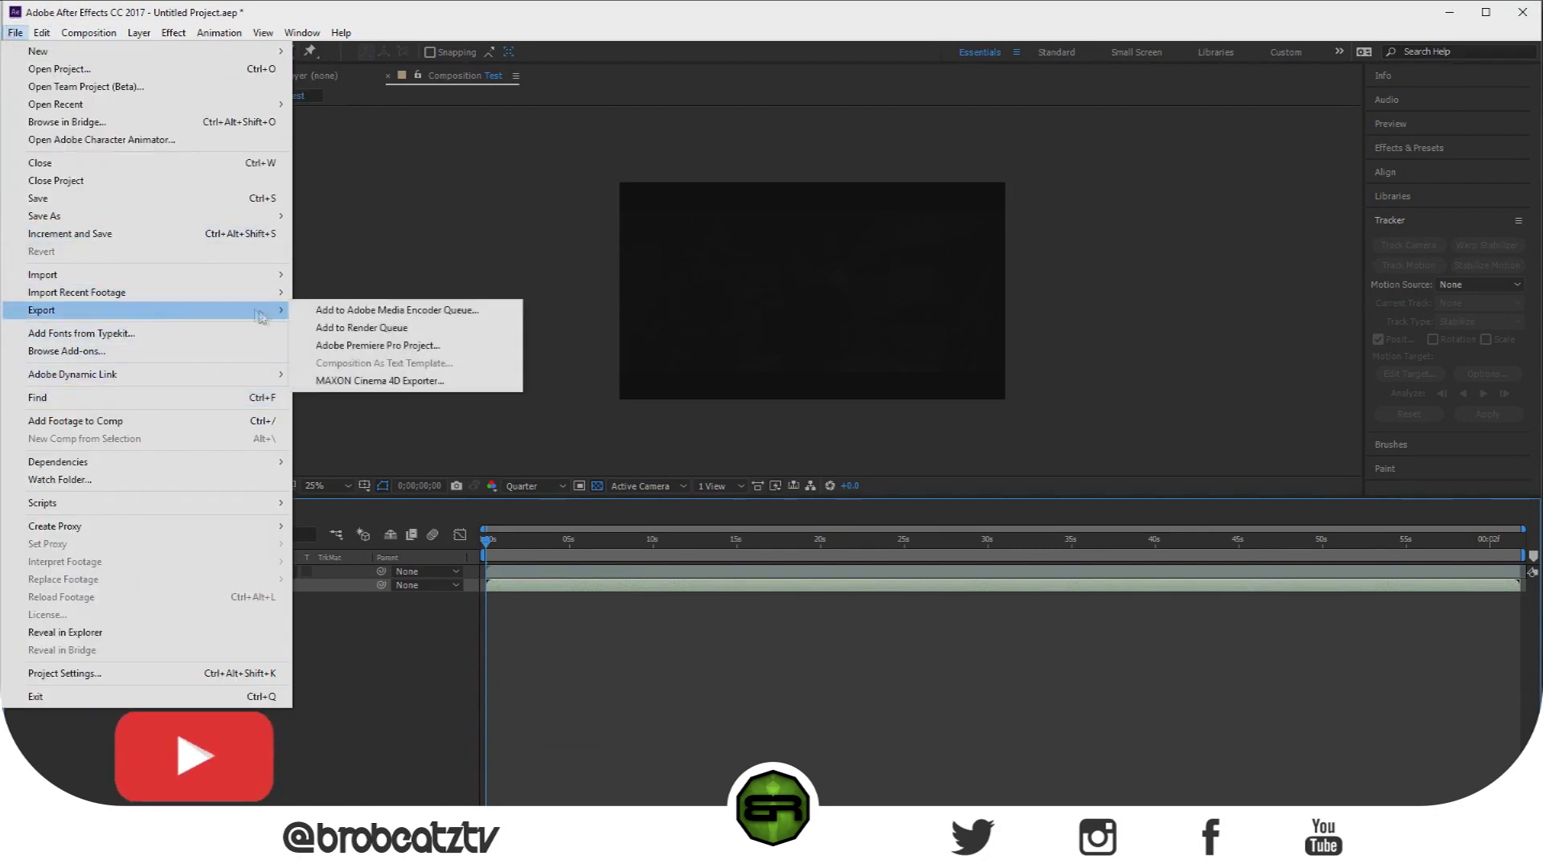
left_click(349, 329)
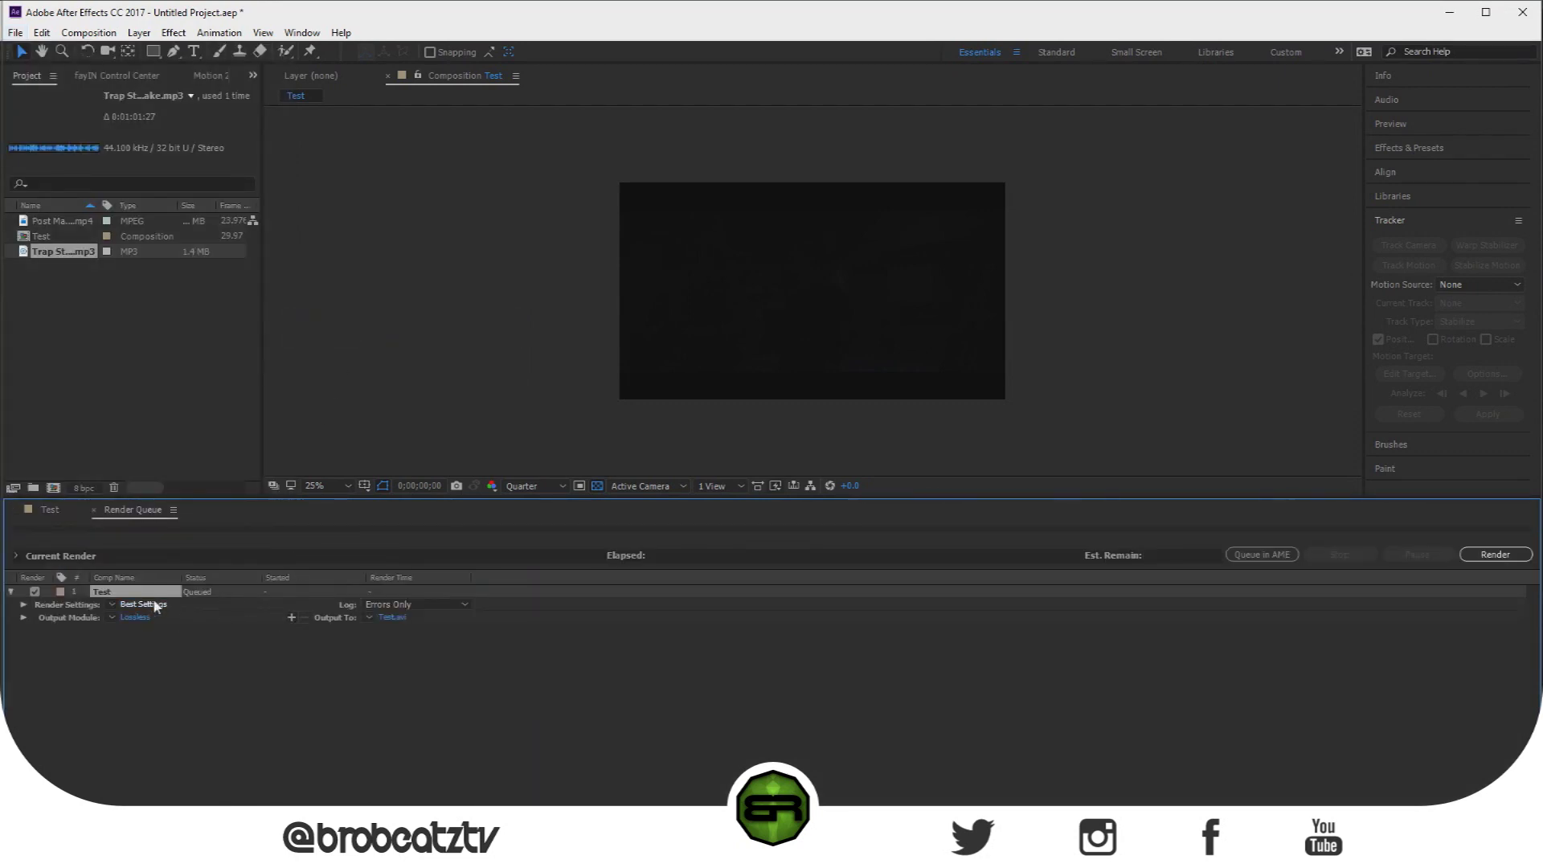
- Check the Best Settings render settings without changes, then open the Lossless output module
left_click(143, 604)
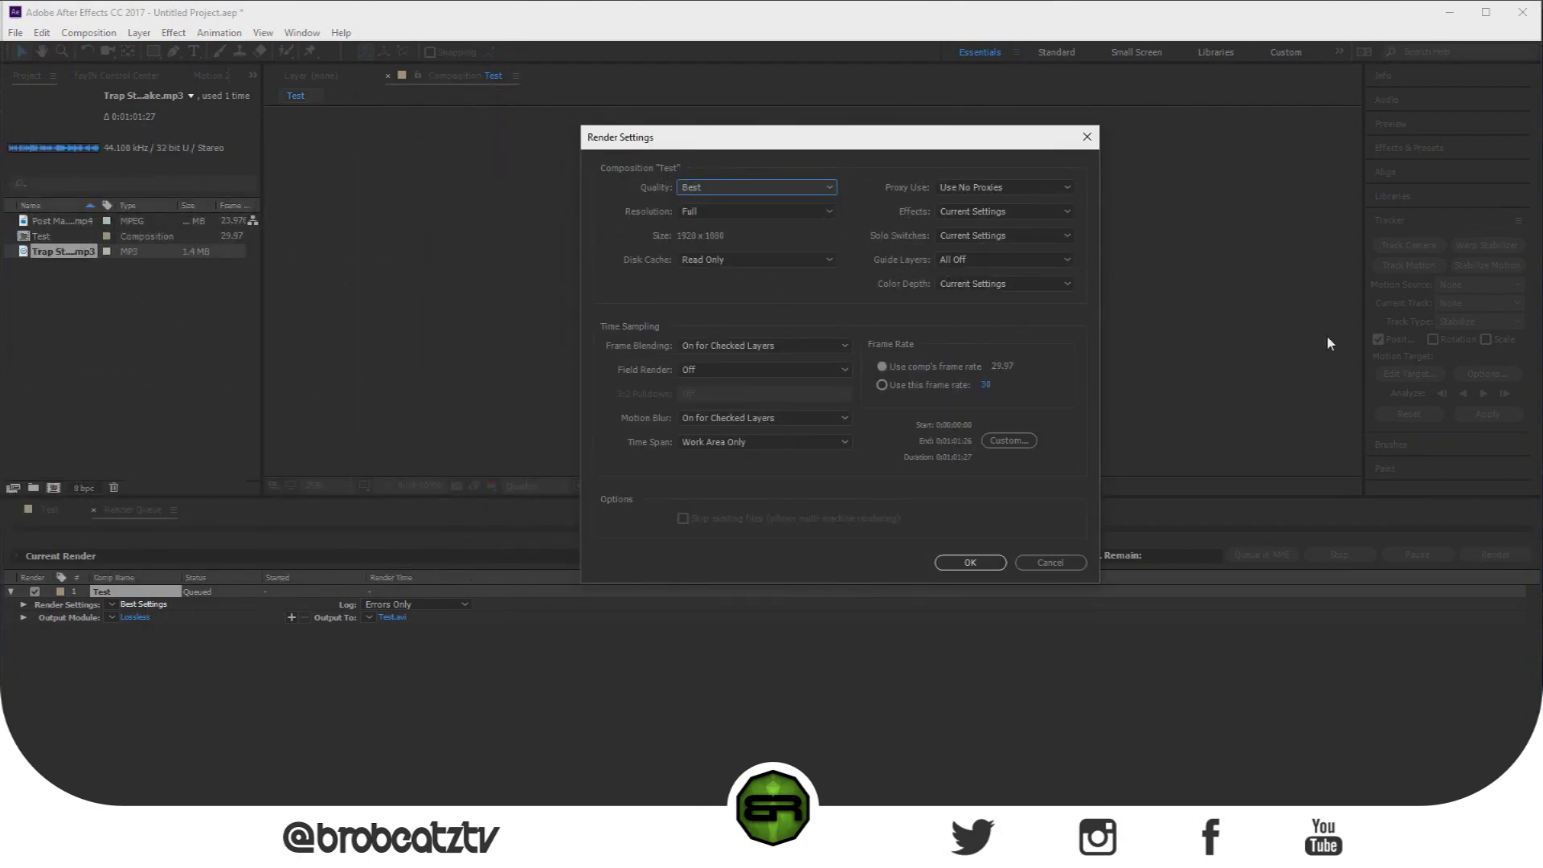
left_click(1050, 562)
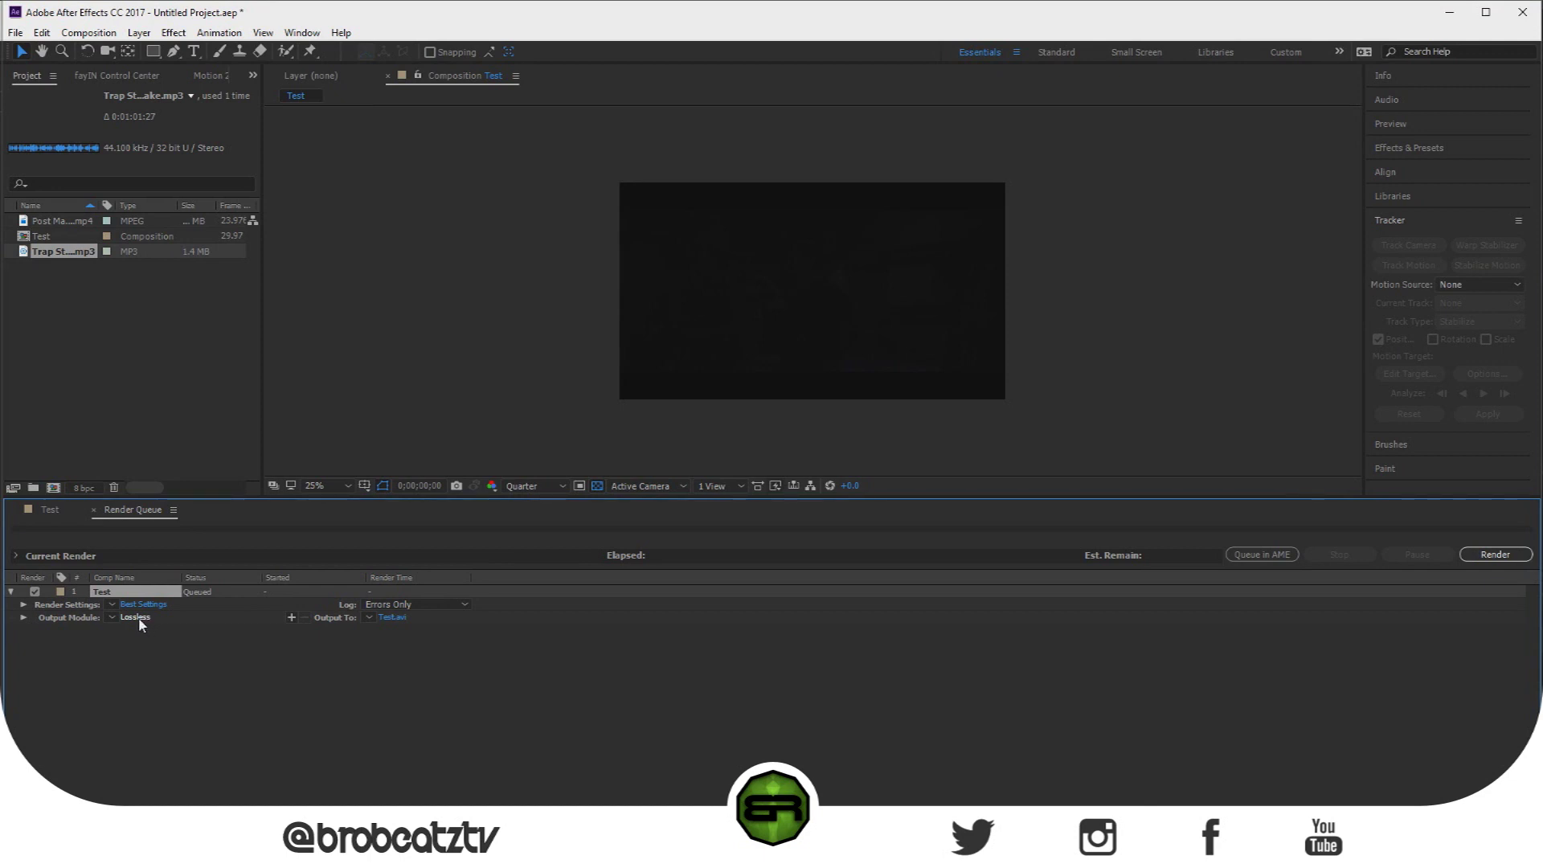
left_click(139, 619)
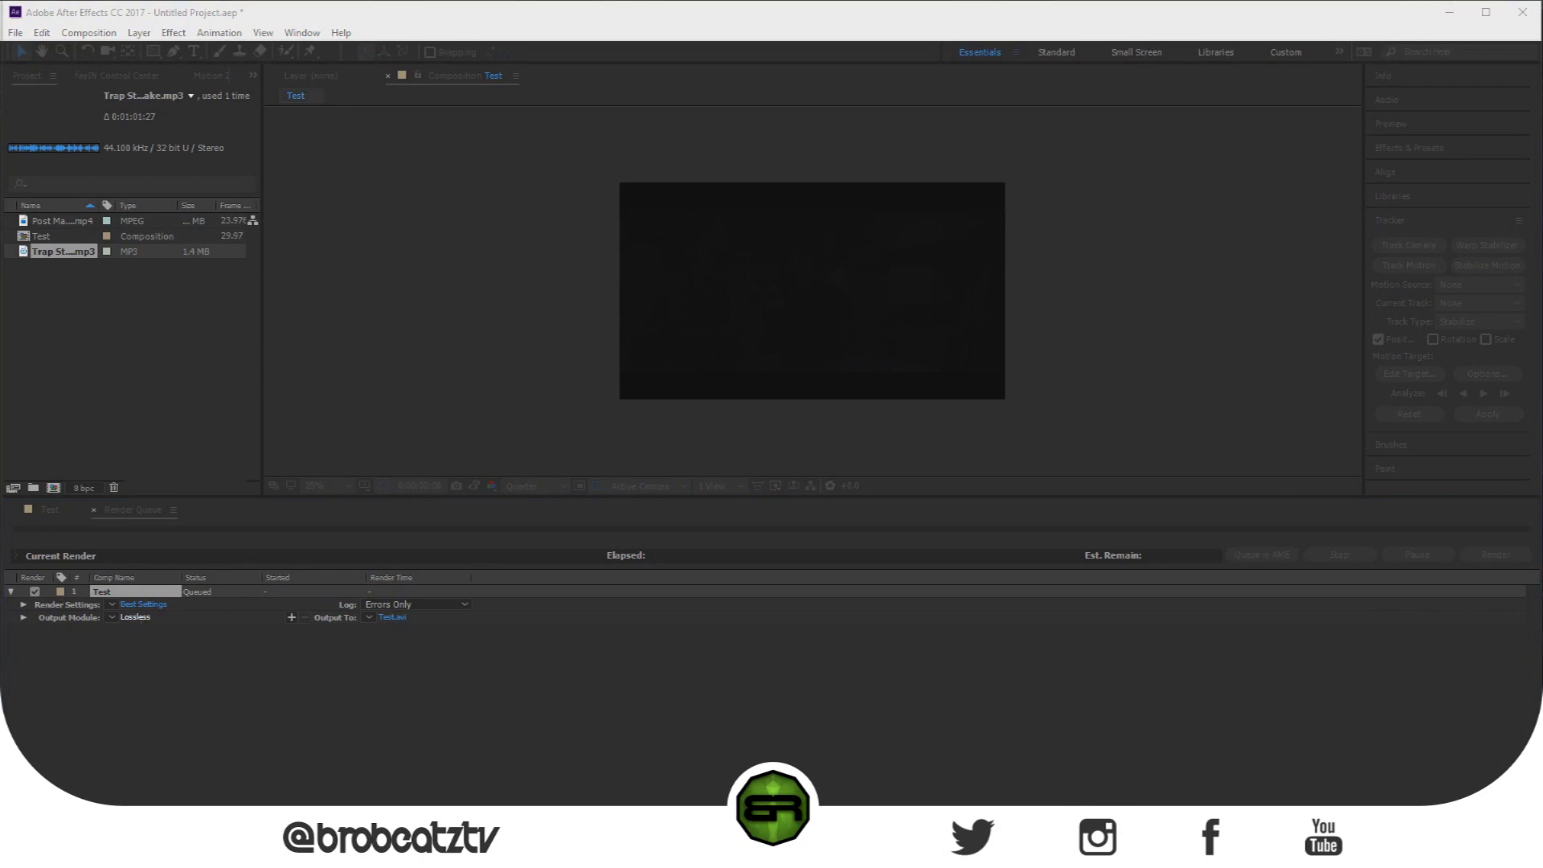
- Change the Test item's output format from AVI to QuickTime
left_click_drag(327, 224, 779, 126)
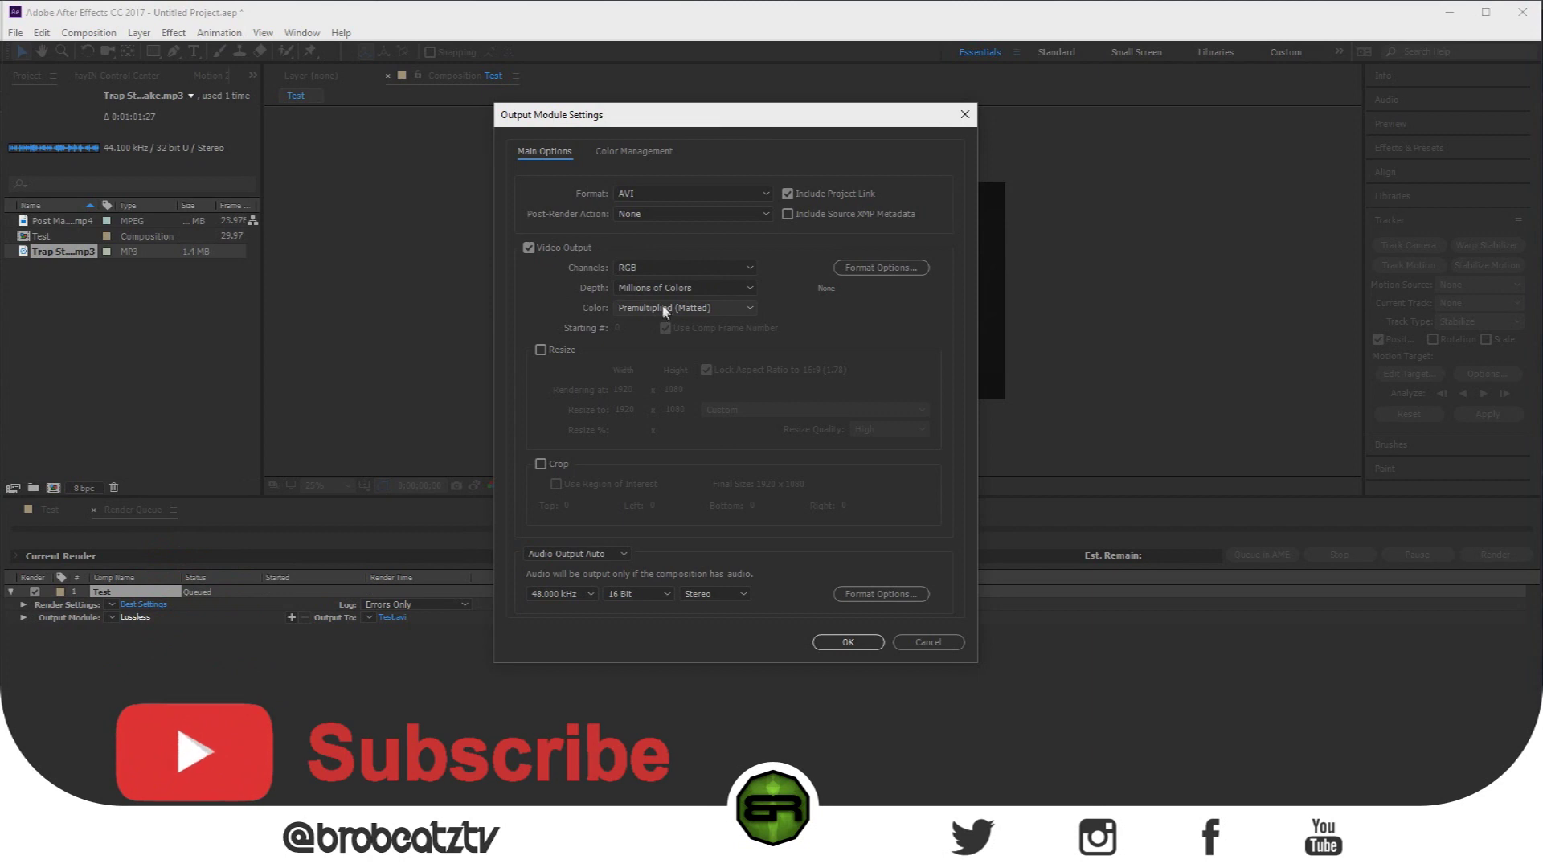
left_click(647, 197)
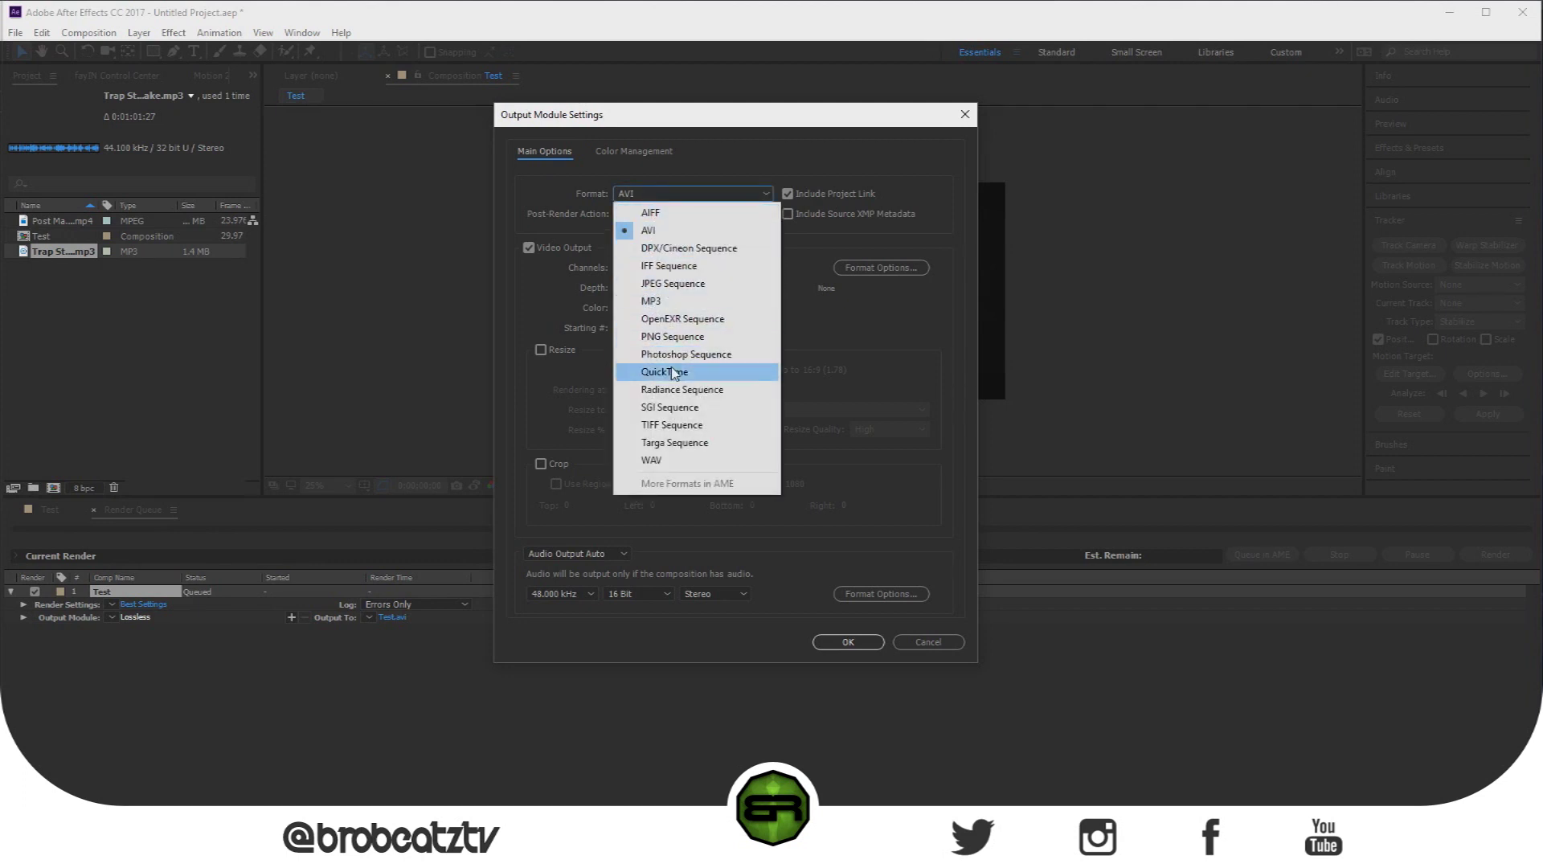
left_click(672, 372)
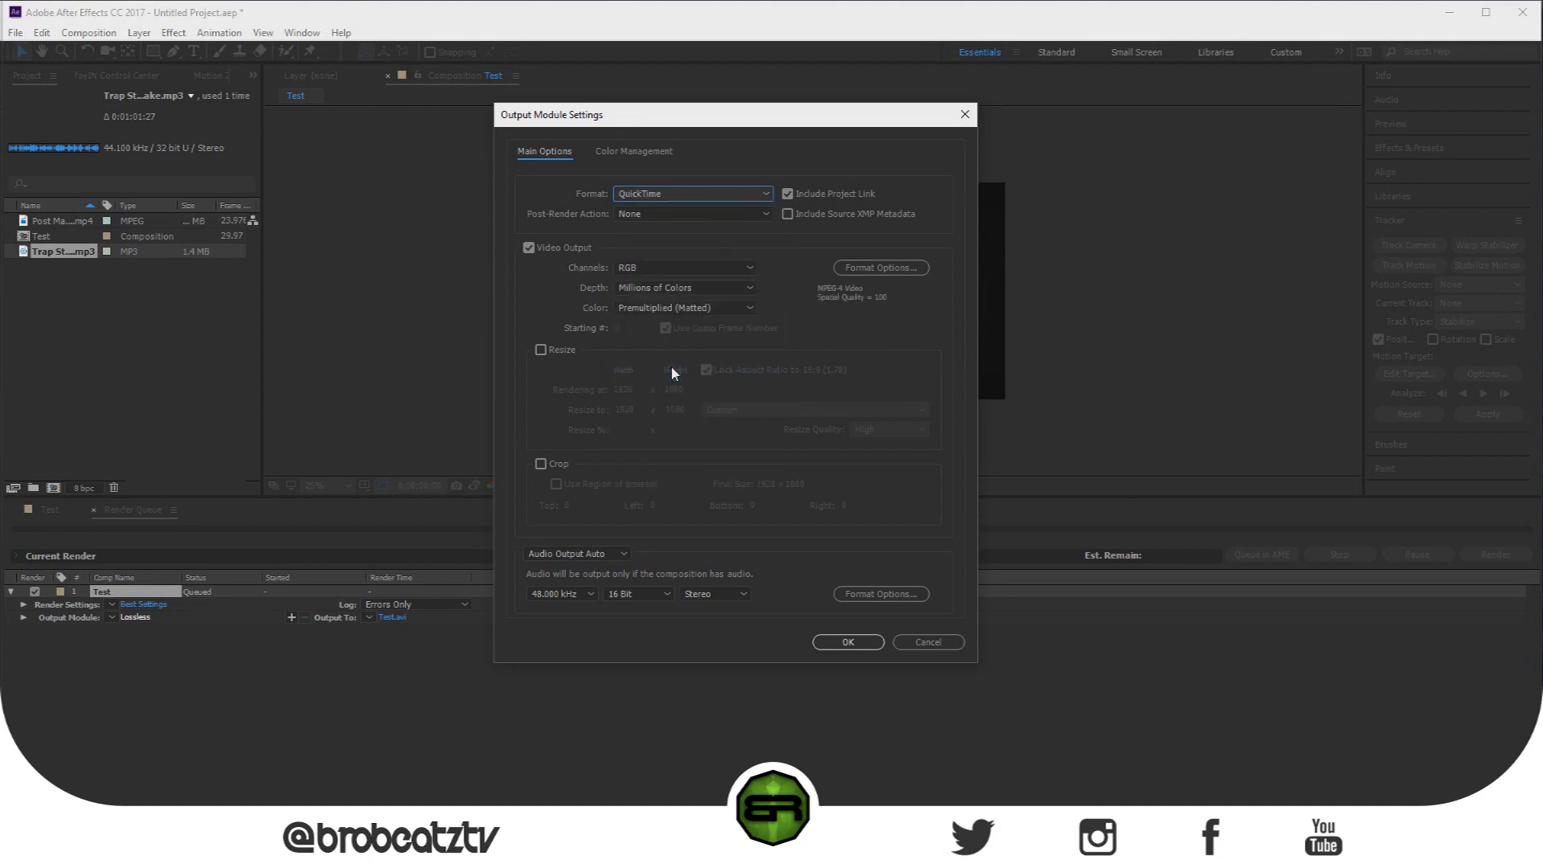
left_click(879, 272)
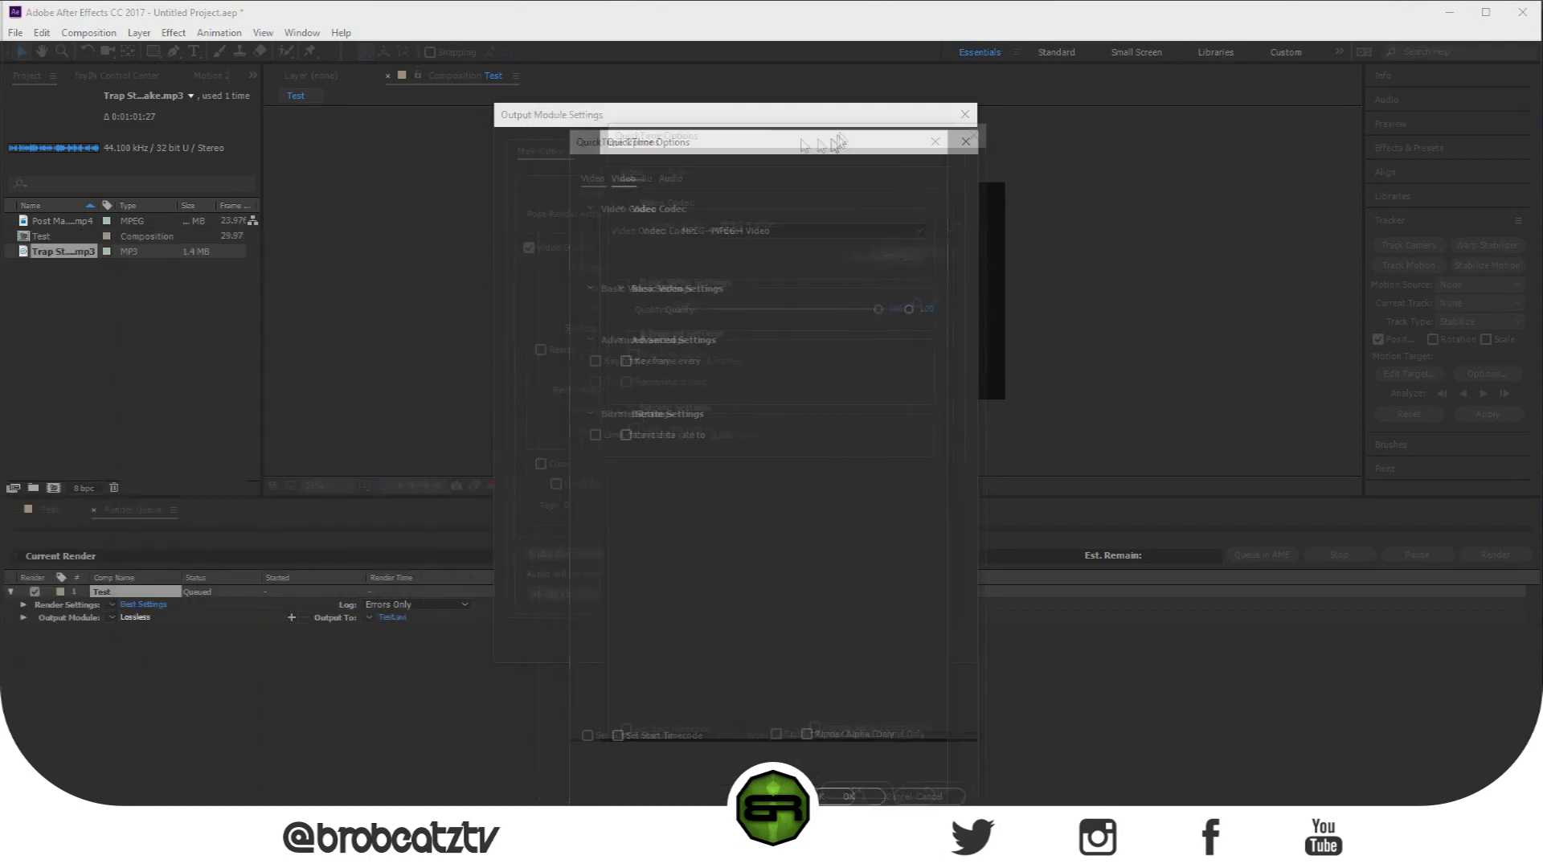
left_click_drag(832, 128, 764, 62)
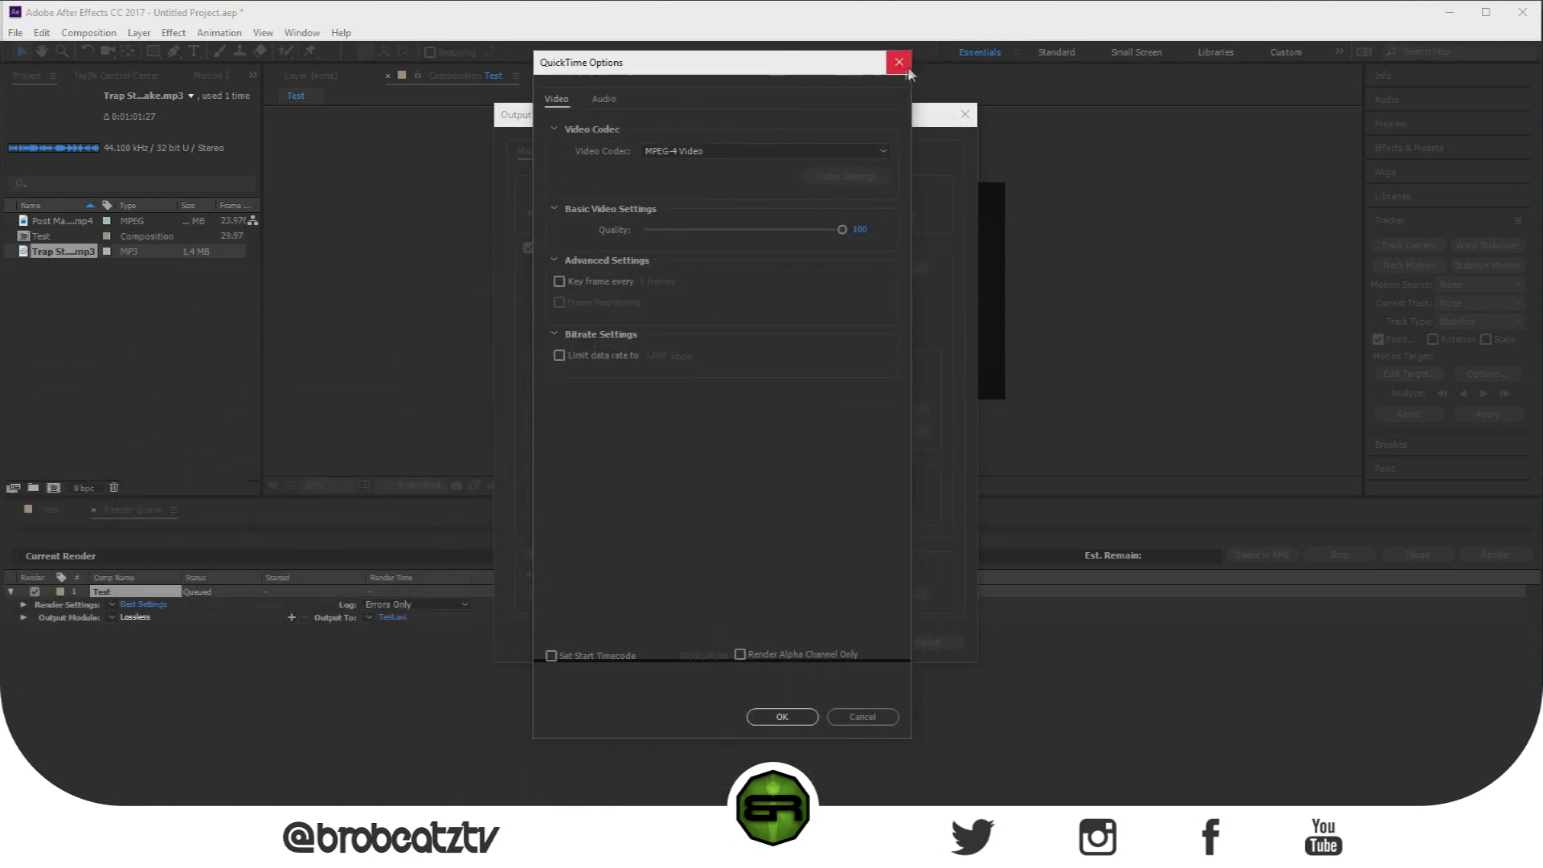
left_click(898, 62)
left_click(687, 194)
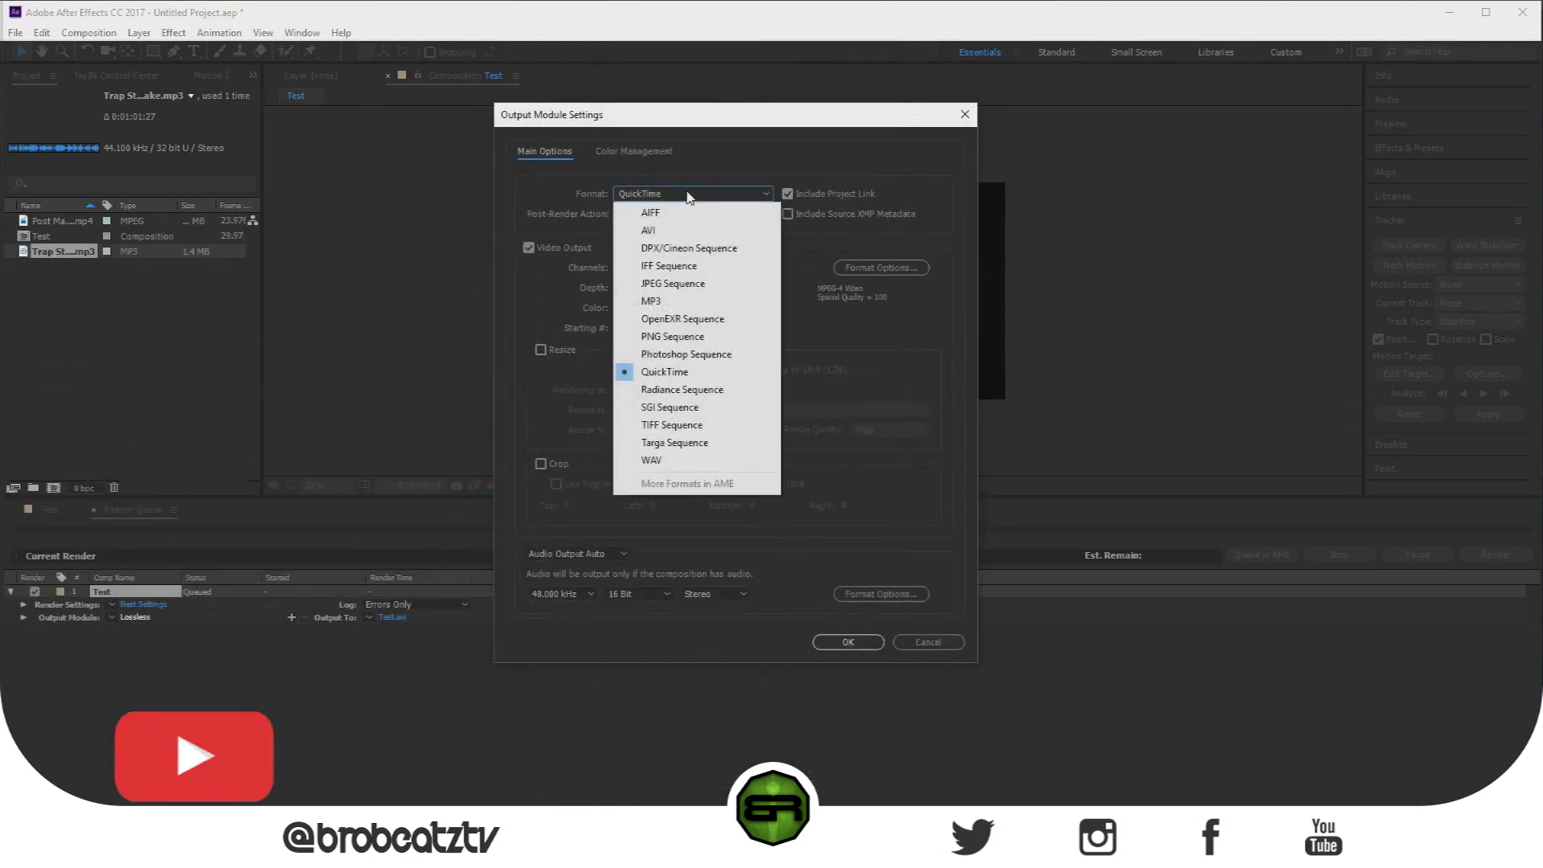
left_click(671, 371)
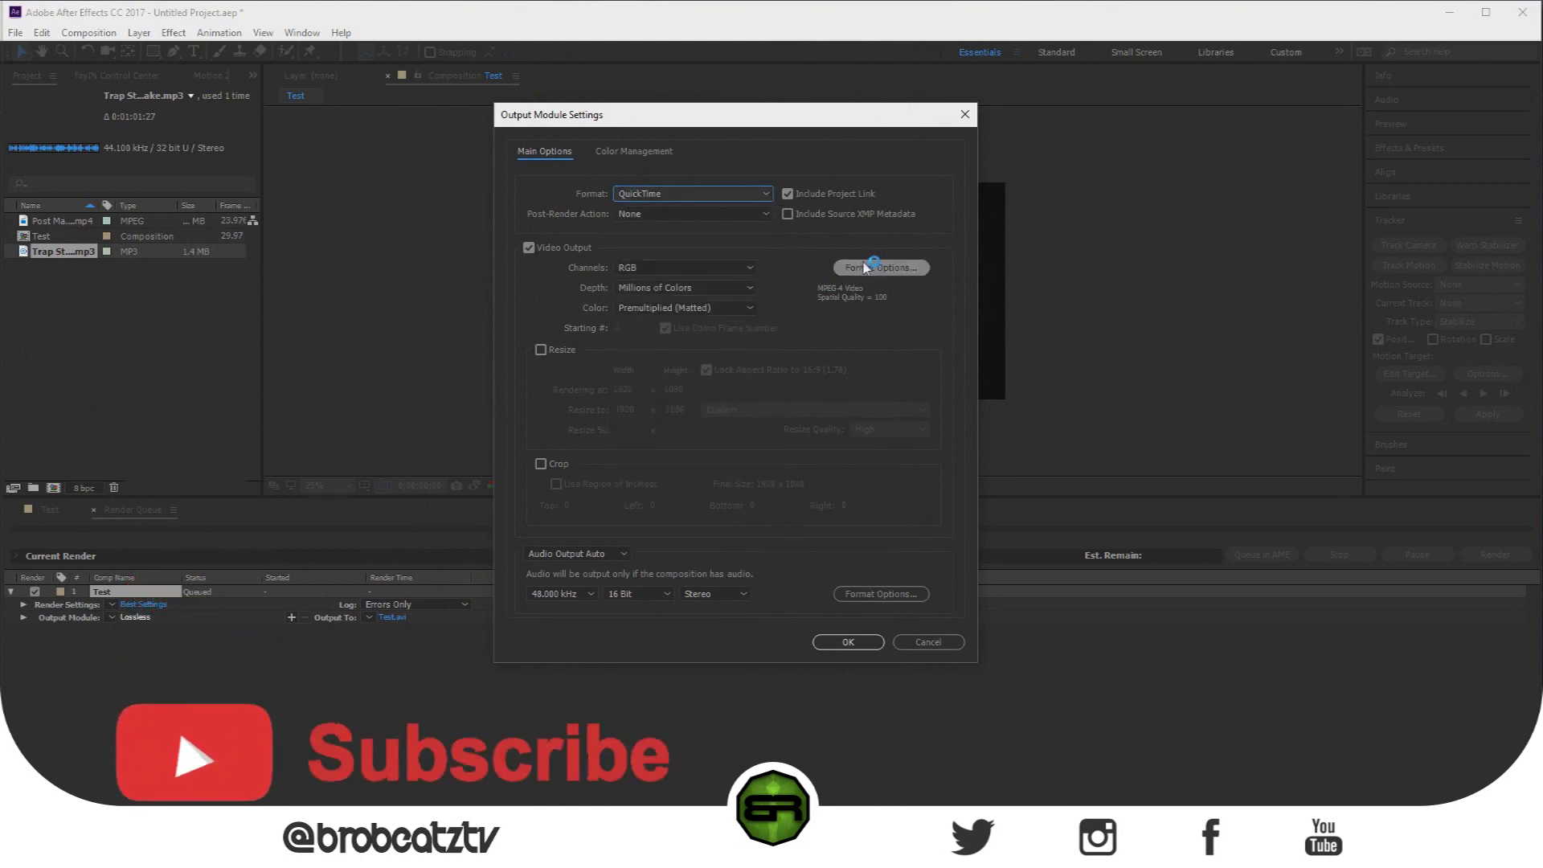
- In QuickTime Options, set the video codec to H.264
left_click(896, 270)
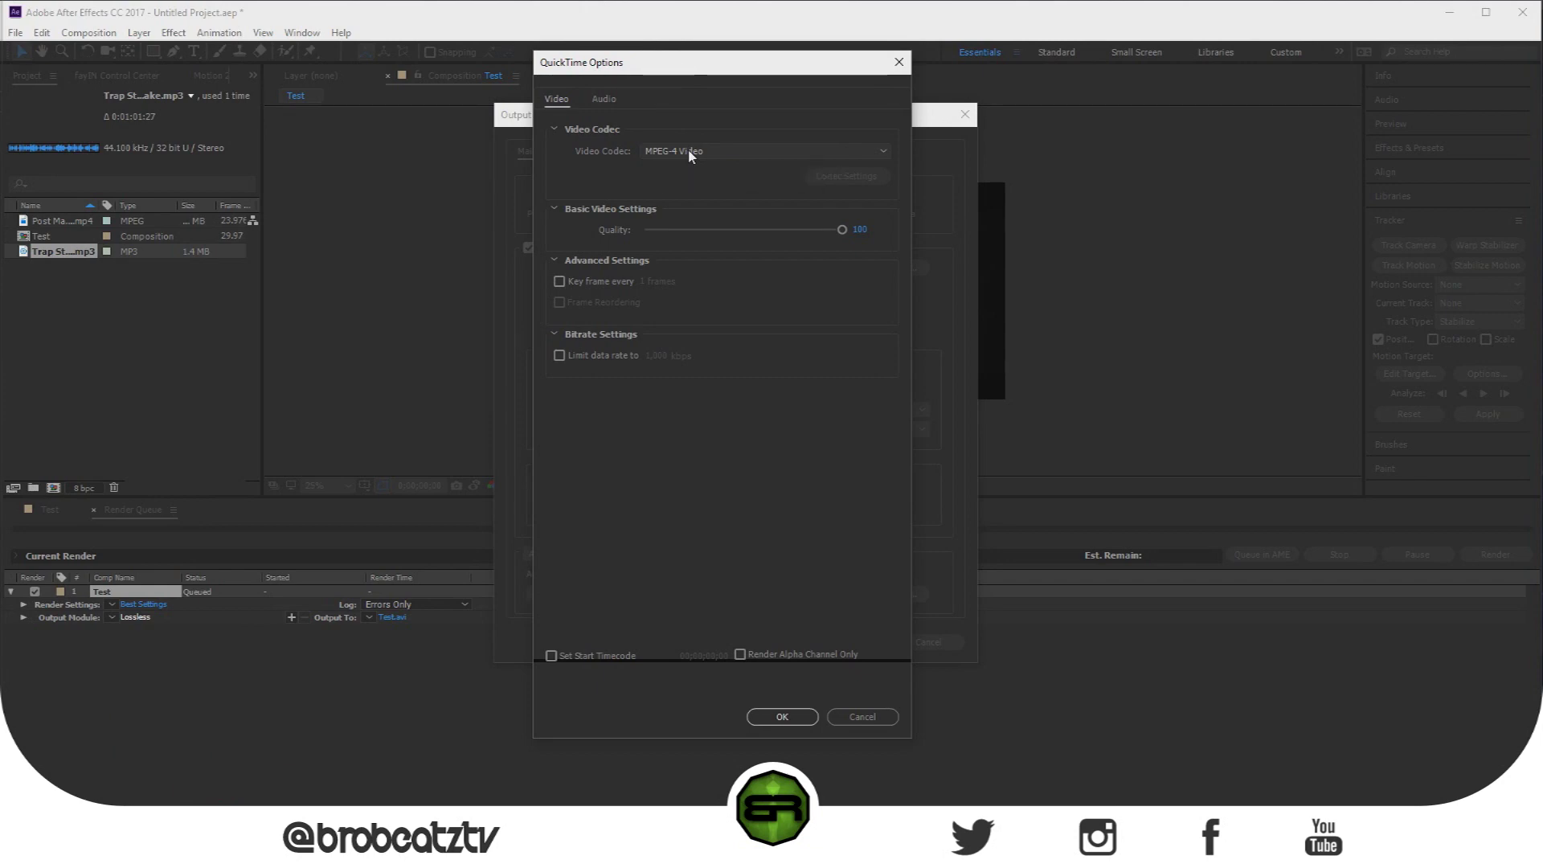
left_click(707, 150)
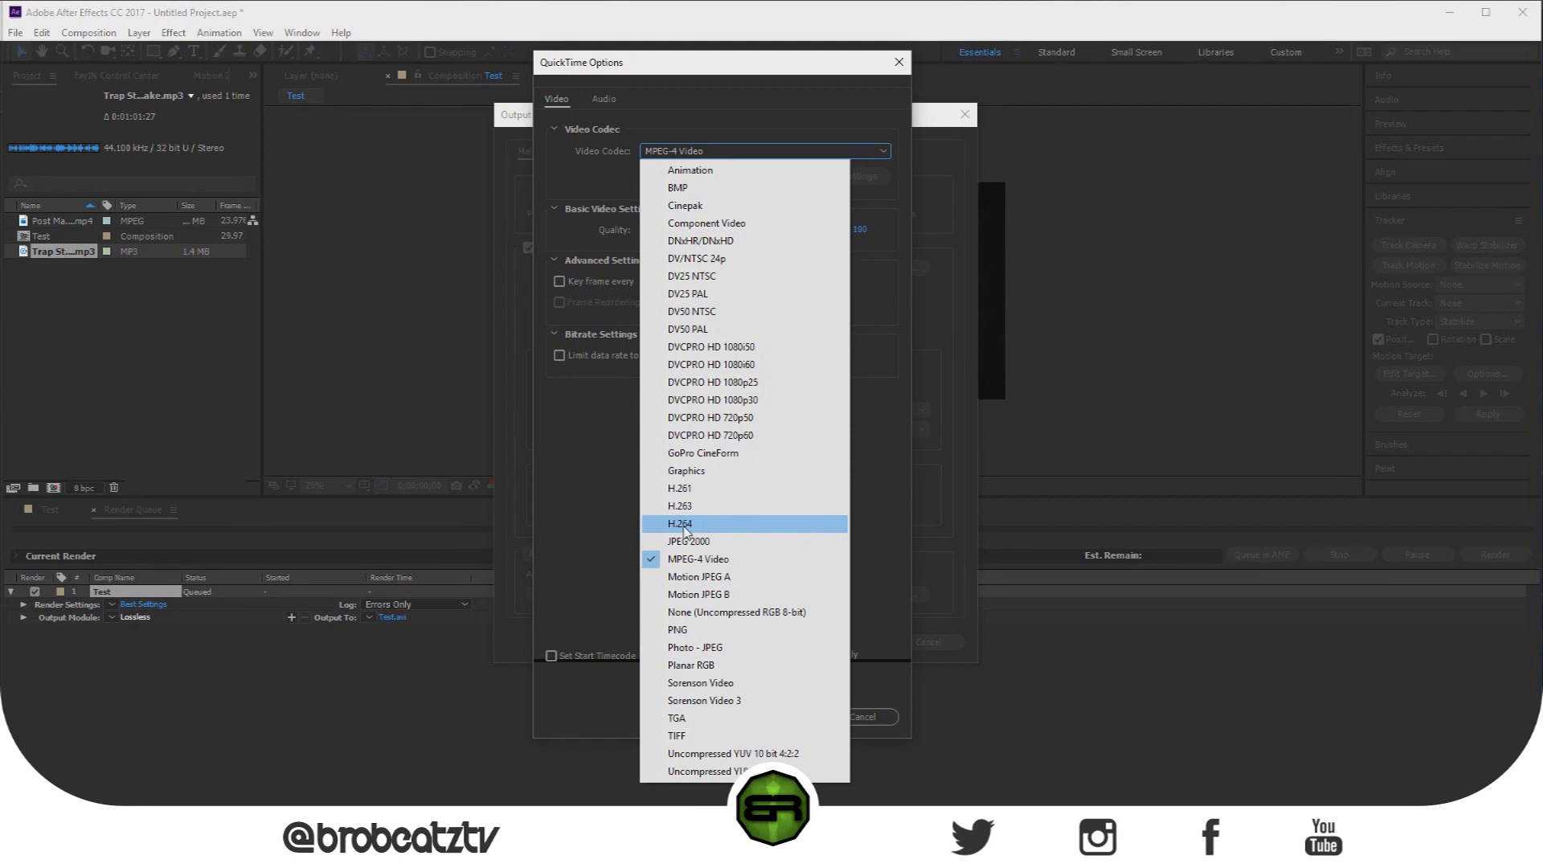
left_click(685, 527)
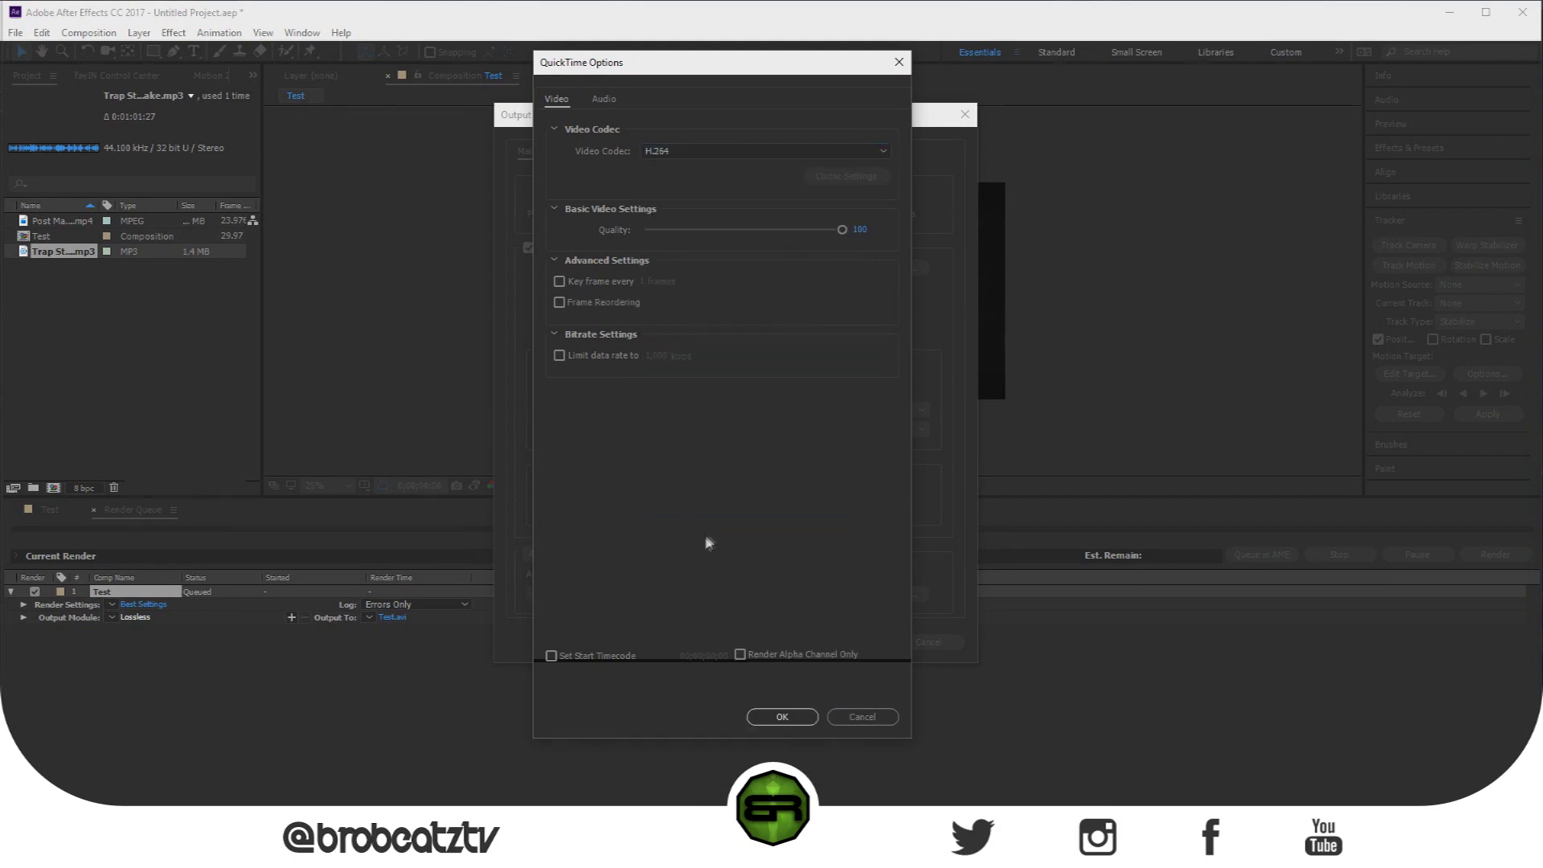
left_click(689, 153)
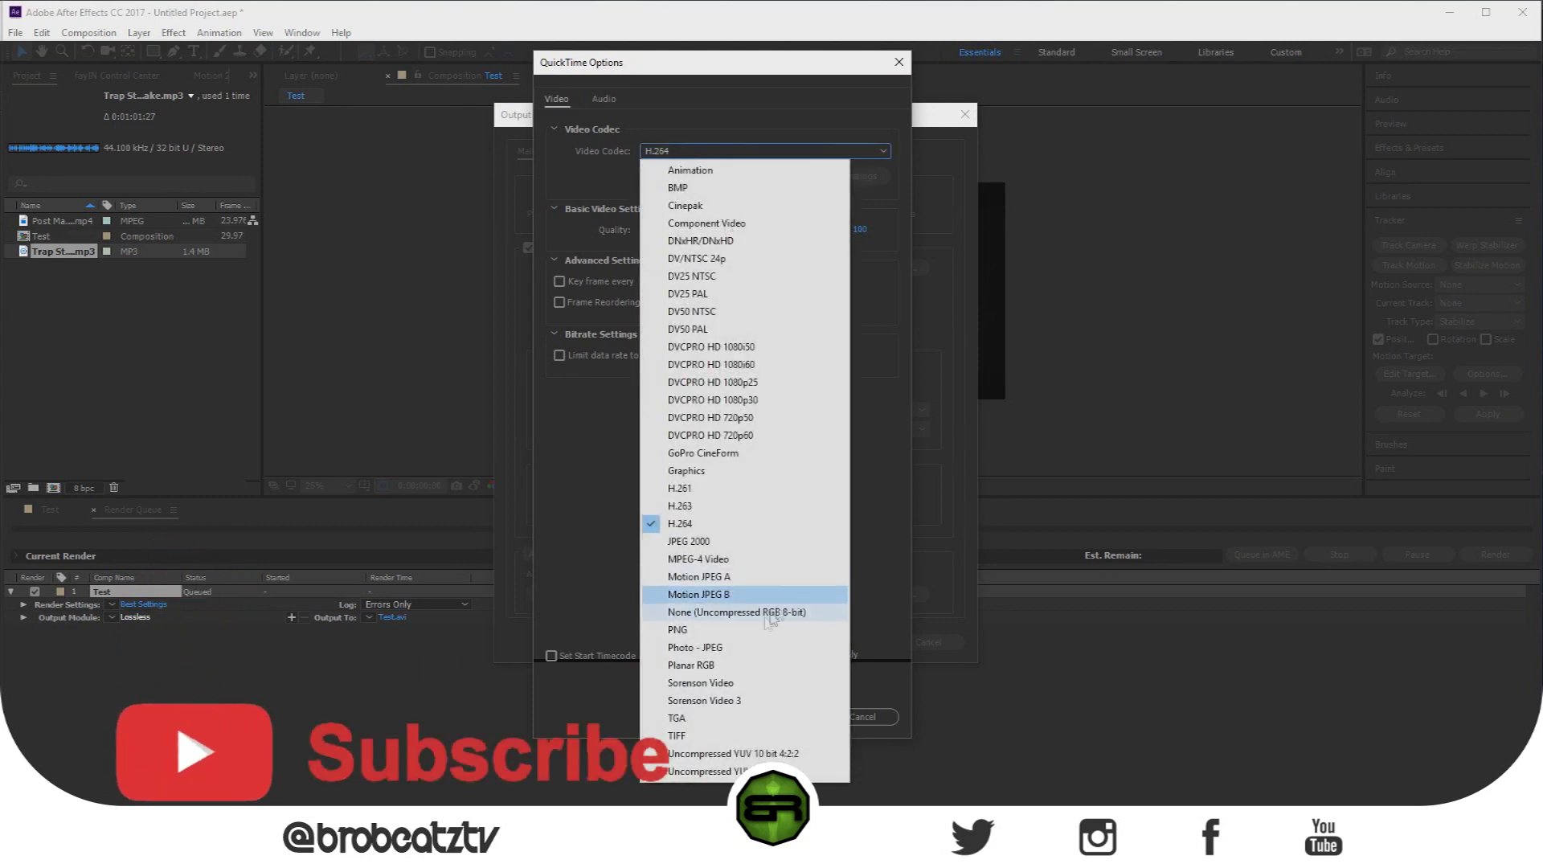
left_click(743, 559)
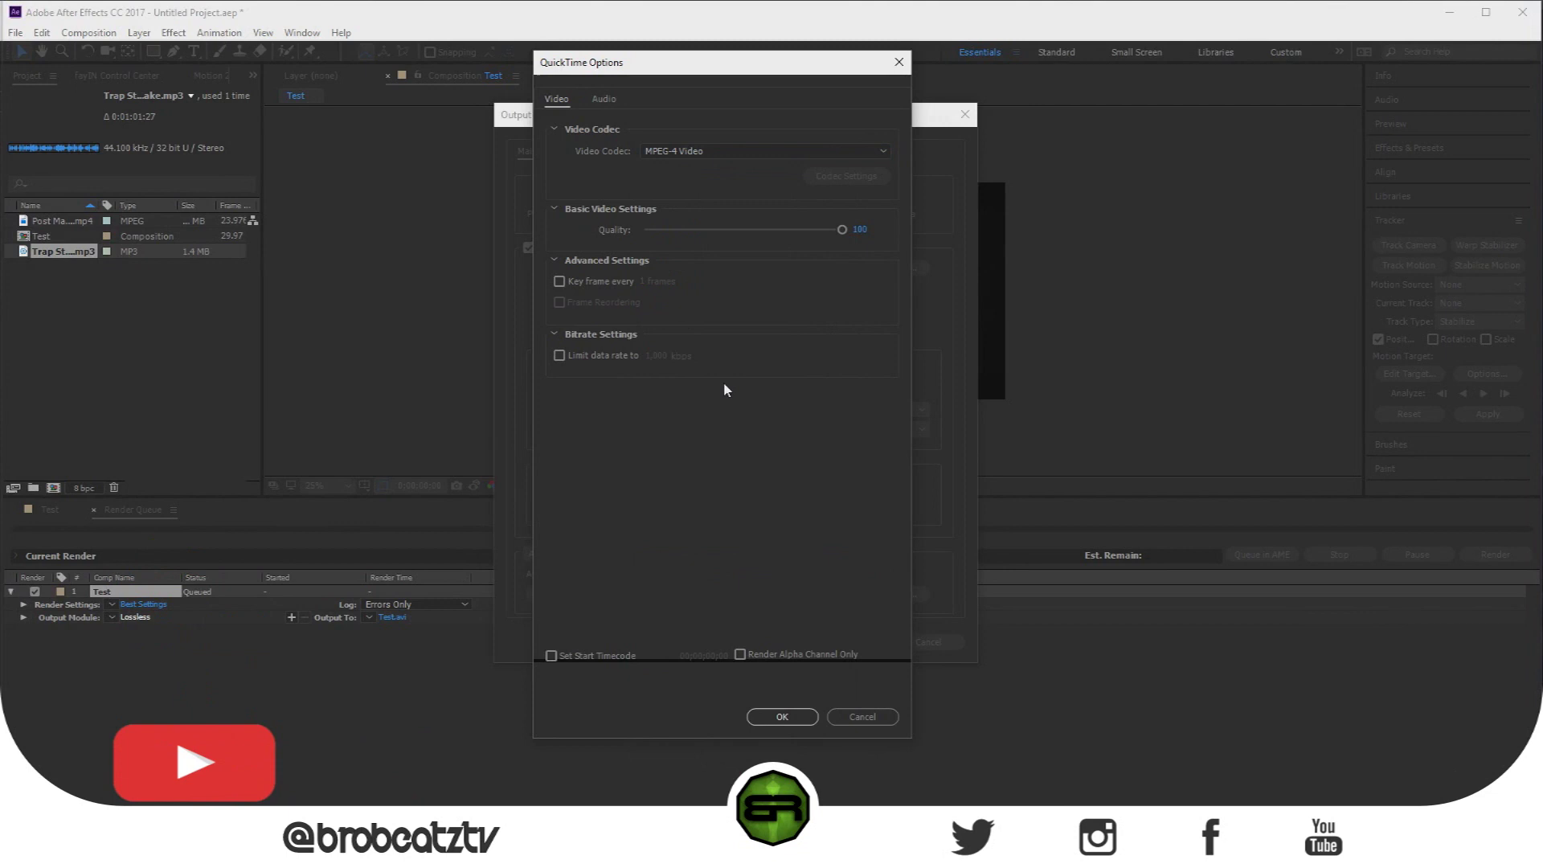
left_click(677, 153)
left_click(685, 524)
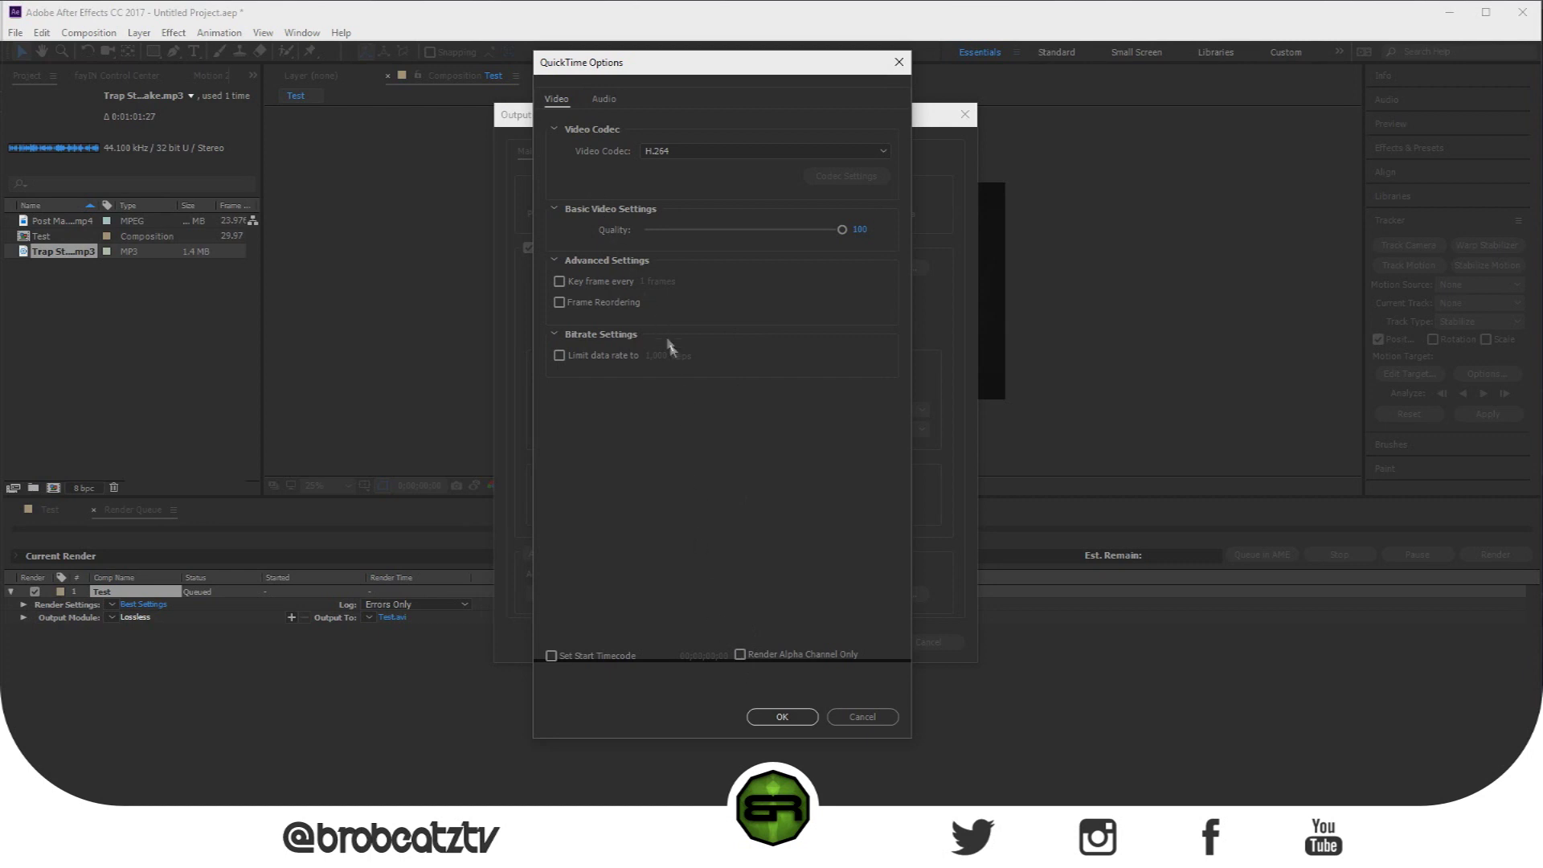
- Review the audio settings, then keep H.264 and confirm the QuickTime and Output Module dialogs
left_click(596, 102)
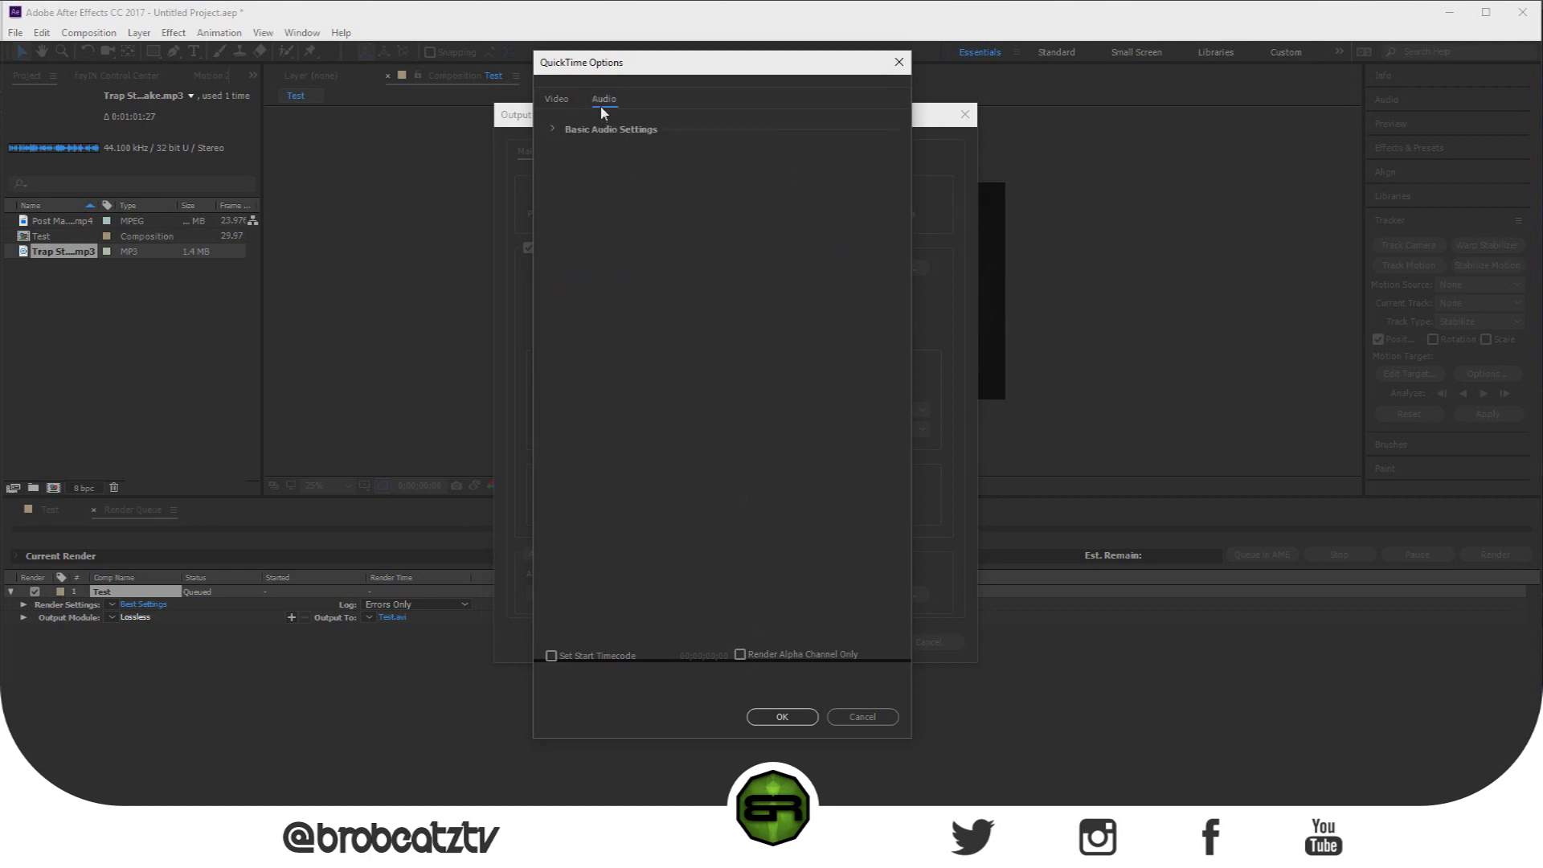
left_click(552, 130)
left_click(553, 130)
left_click(554, 102)
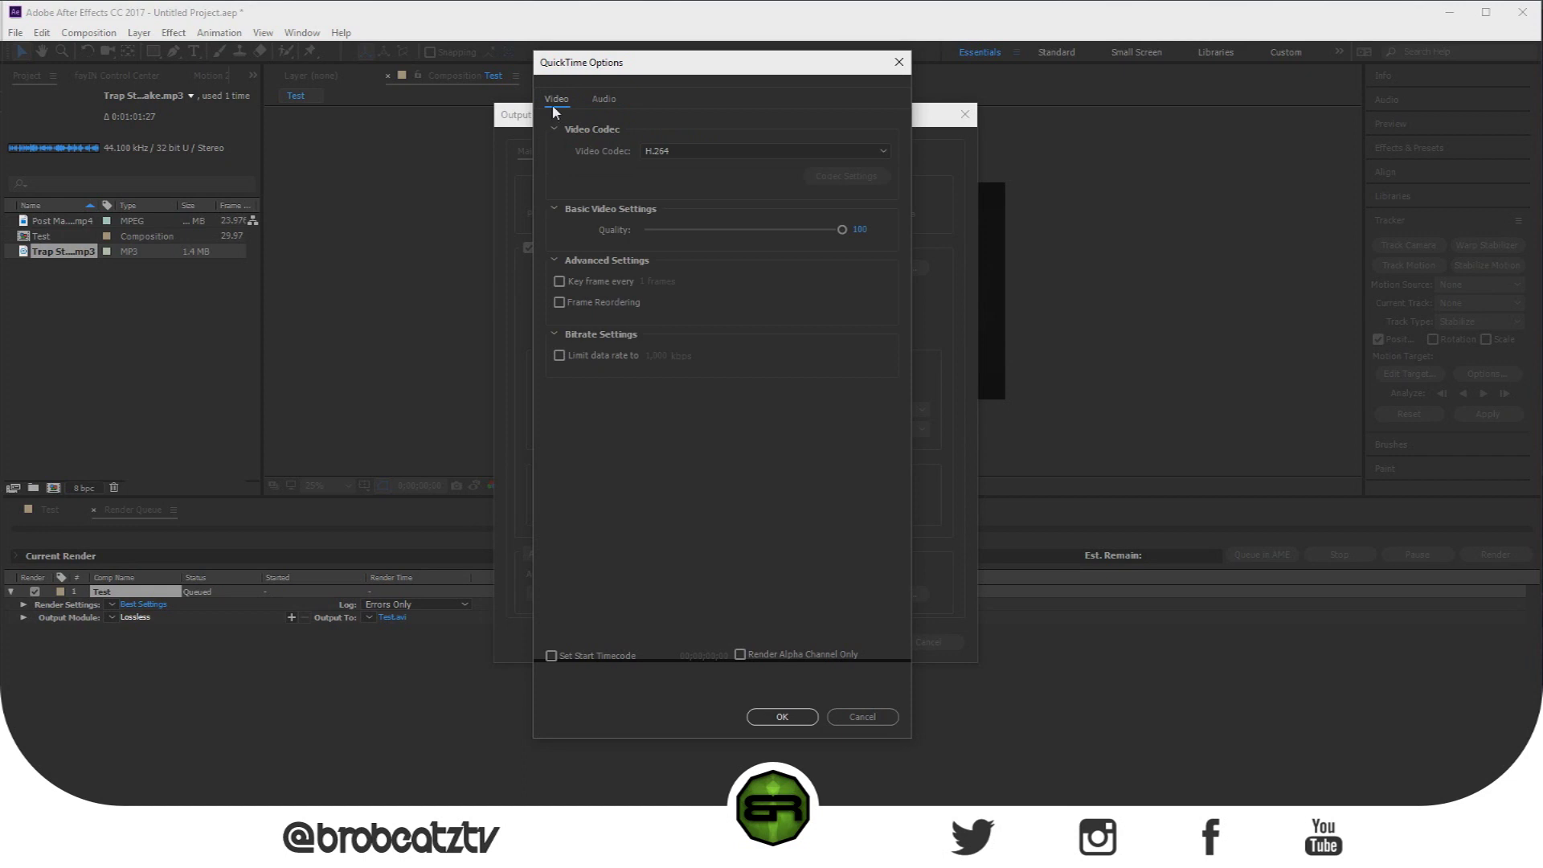
left_click(682, 153)
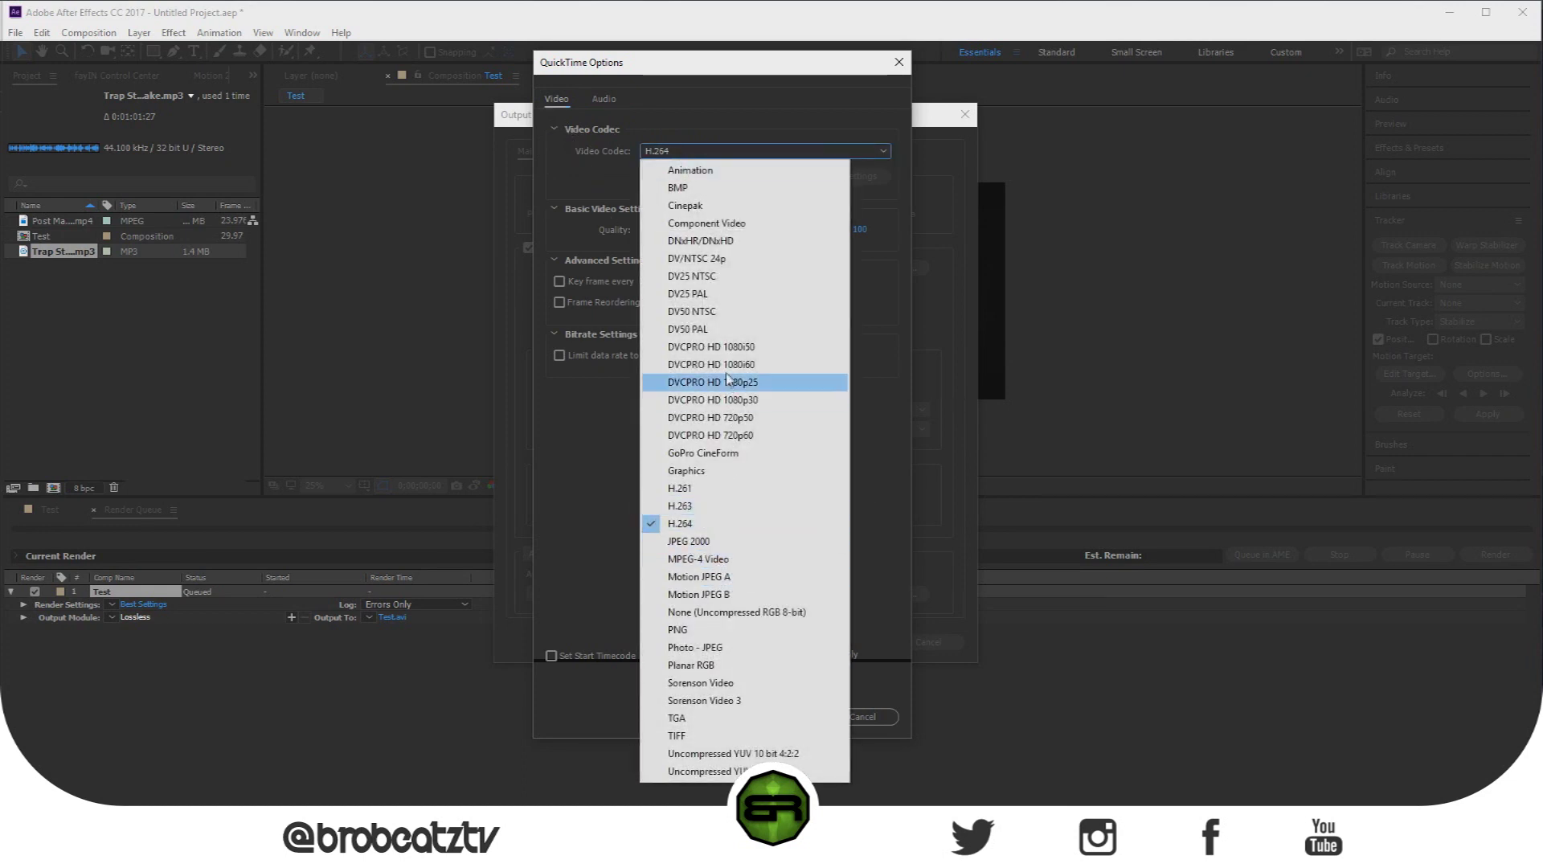
left_click(697, 152)
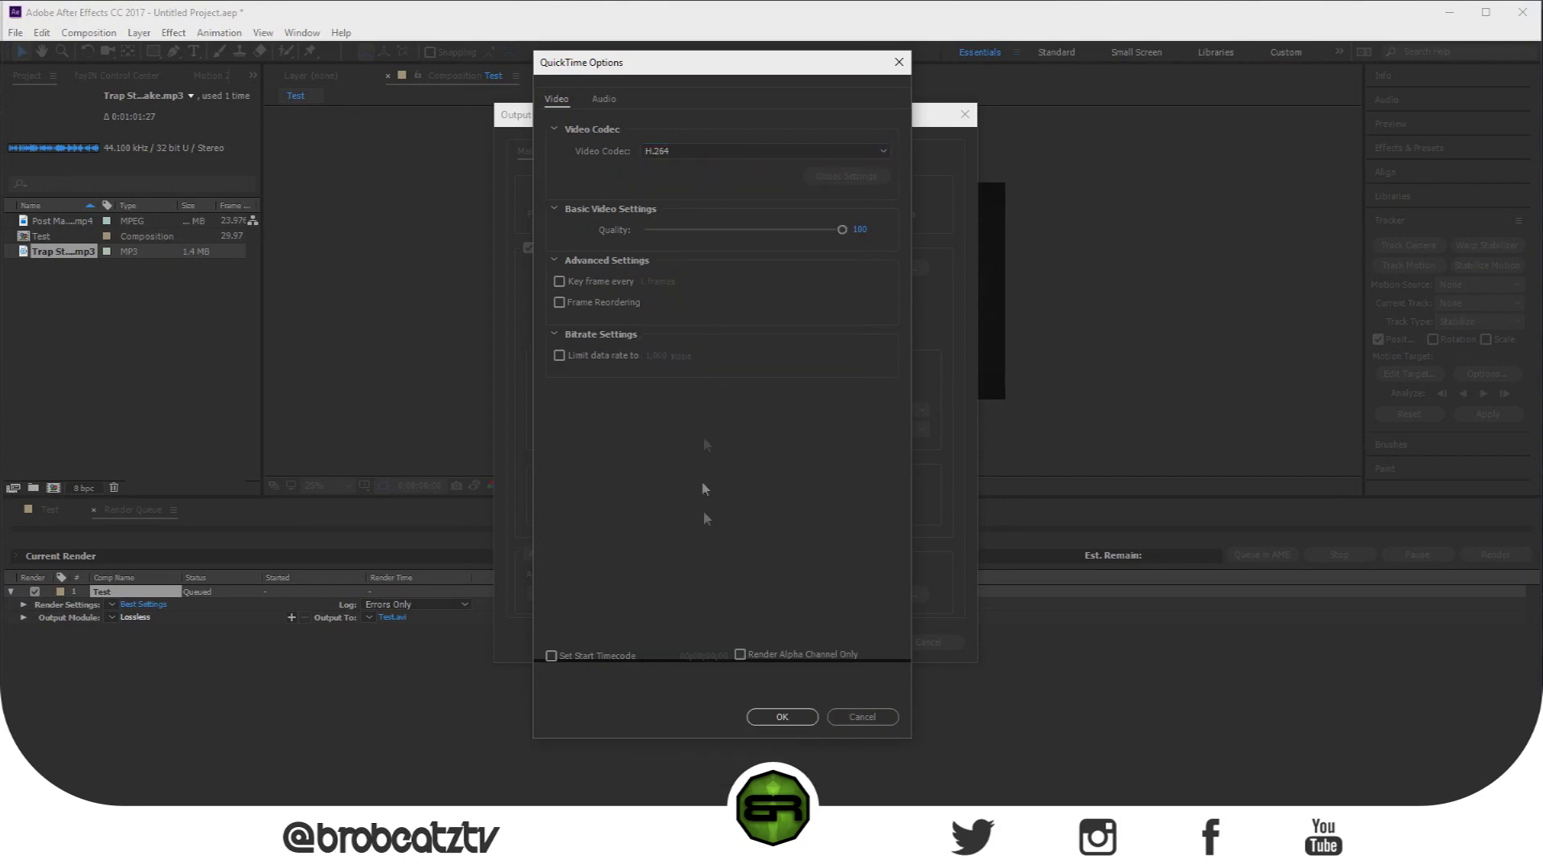
left_click(778, 718)
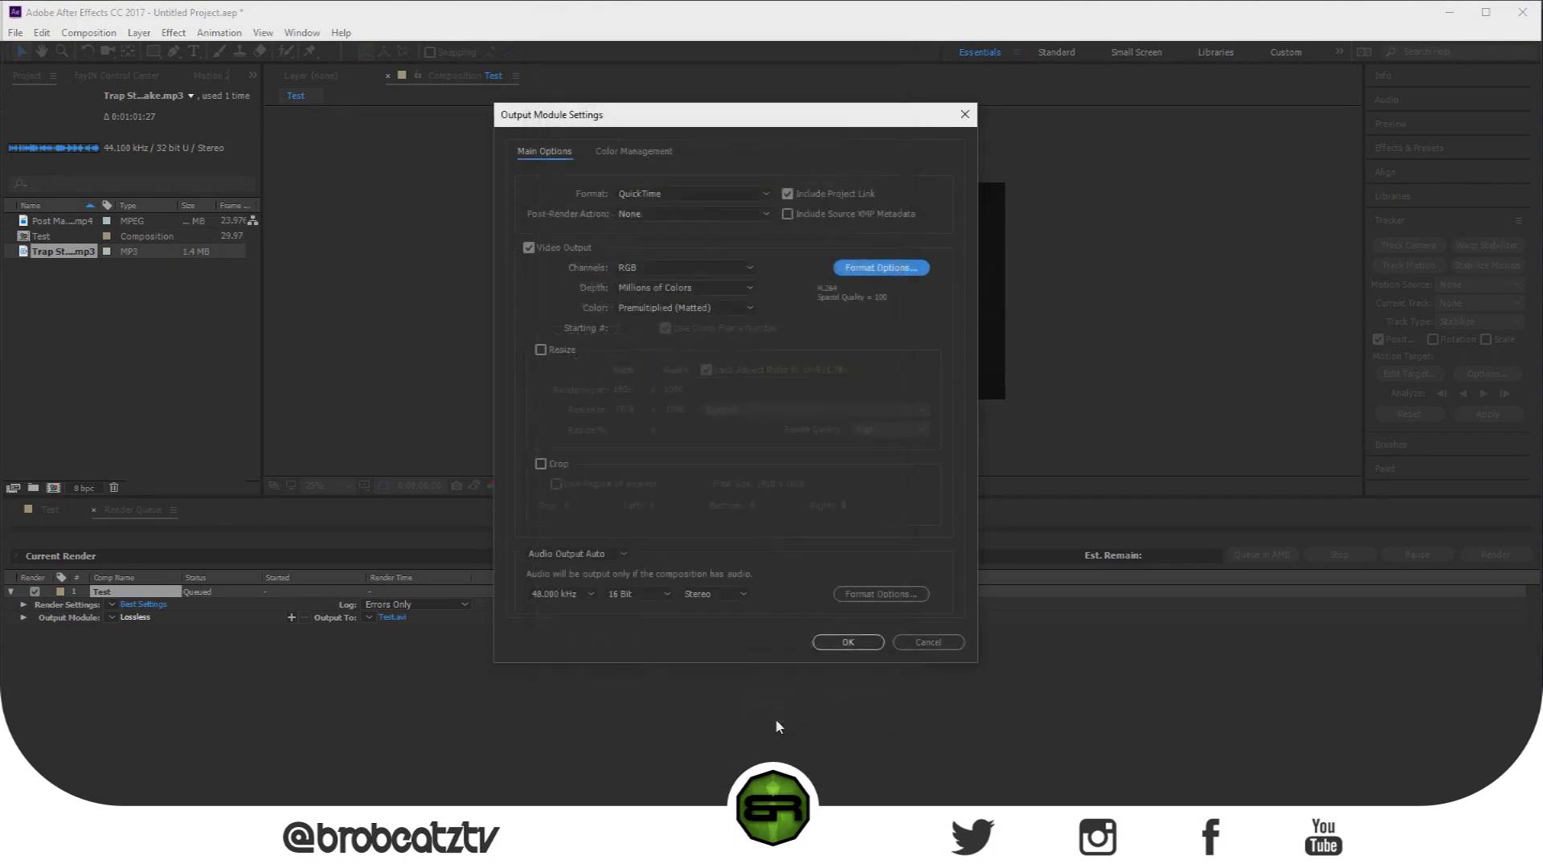
left_click(862, 644)
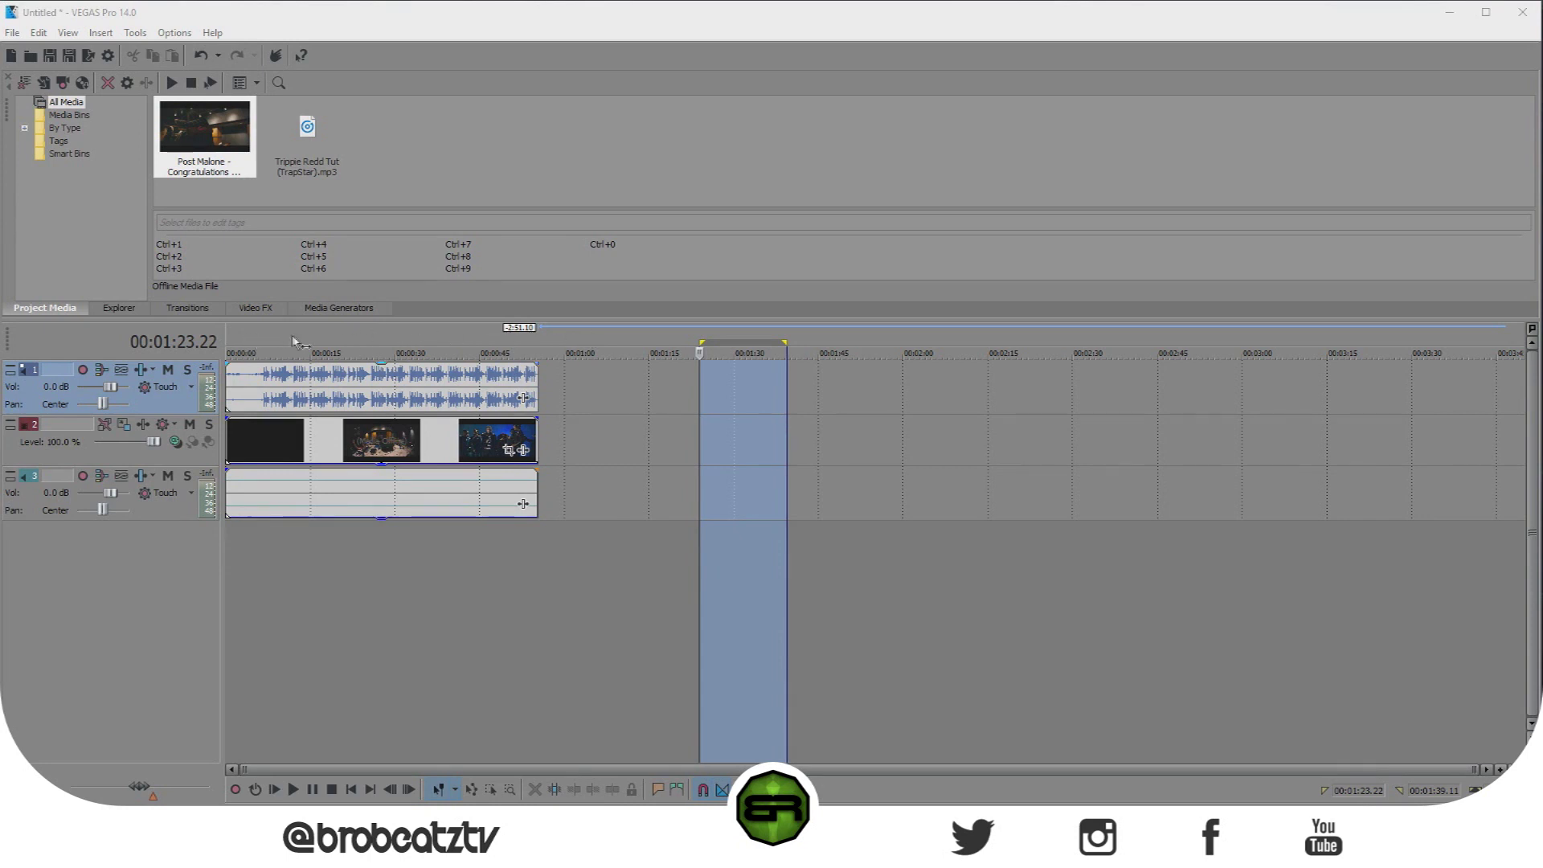
- Set a time selection from 00:00:00.00 to 00:00:55.08 covering the clips
left_click_drag(553, 338, 211, 347)
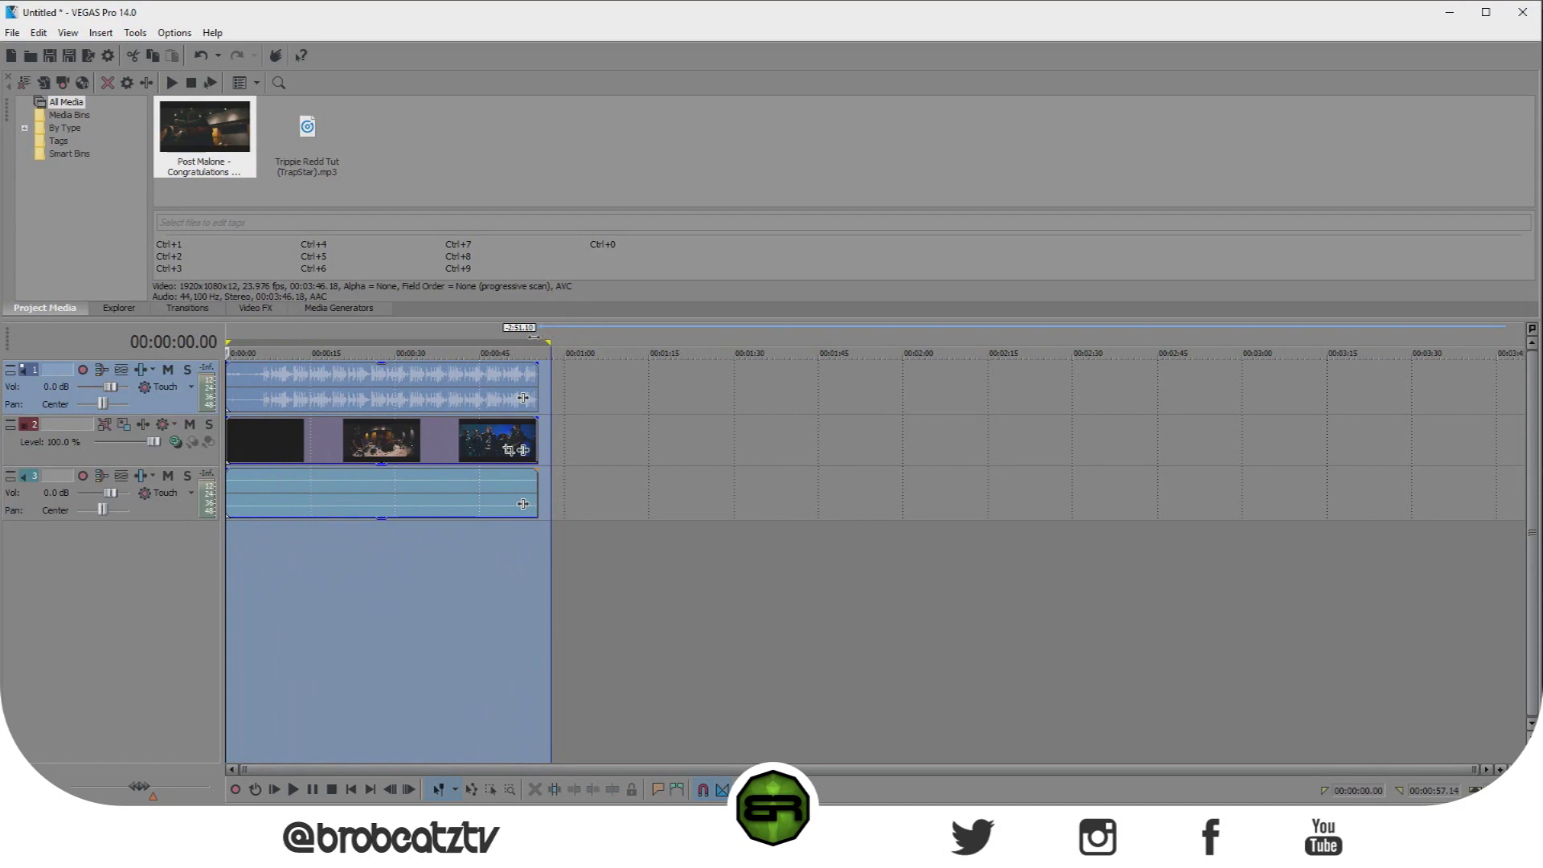
left_click_drag(549, 339, 534, 339)
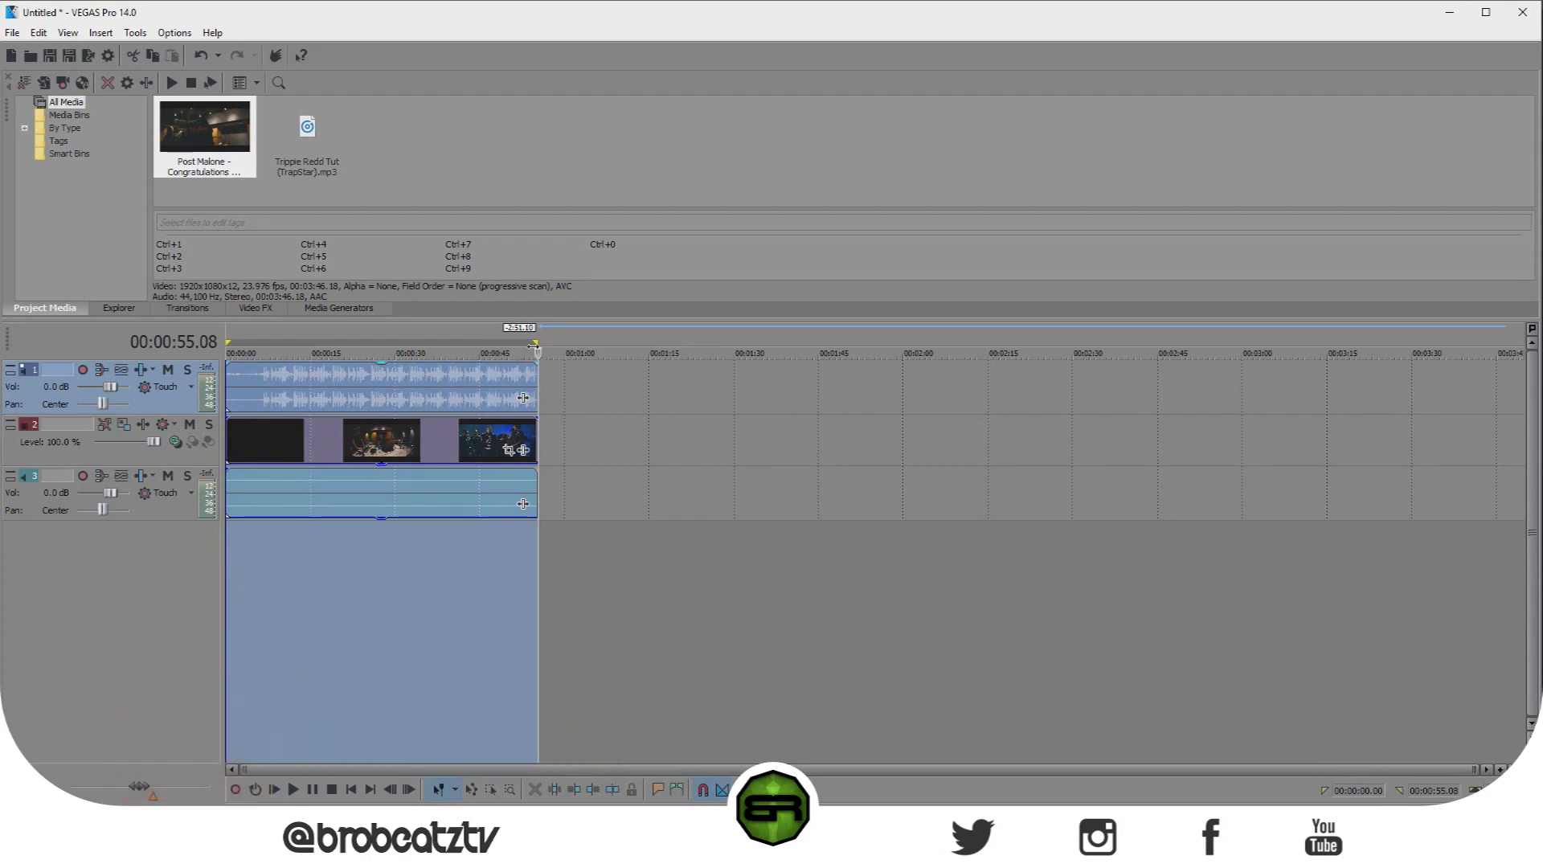
left_click_drag(534, 344, 536, 343)
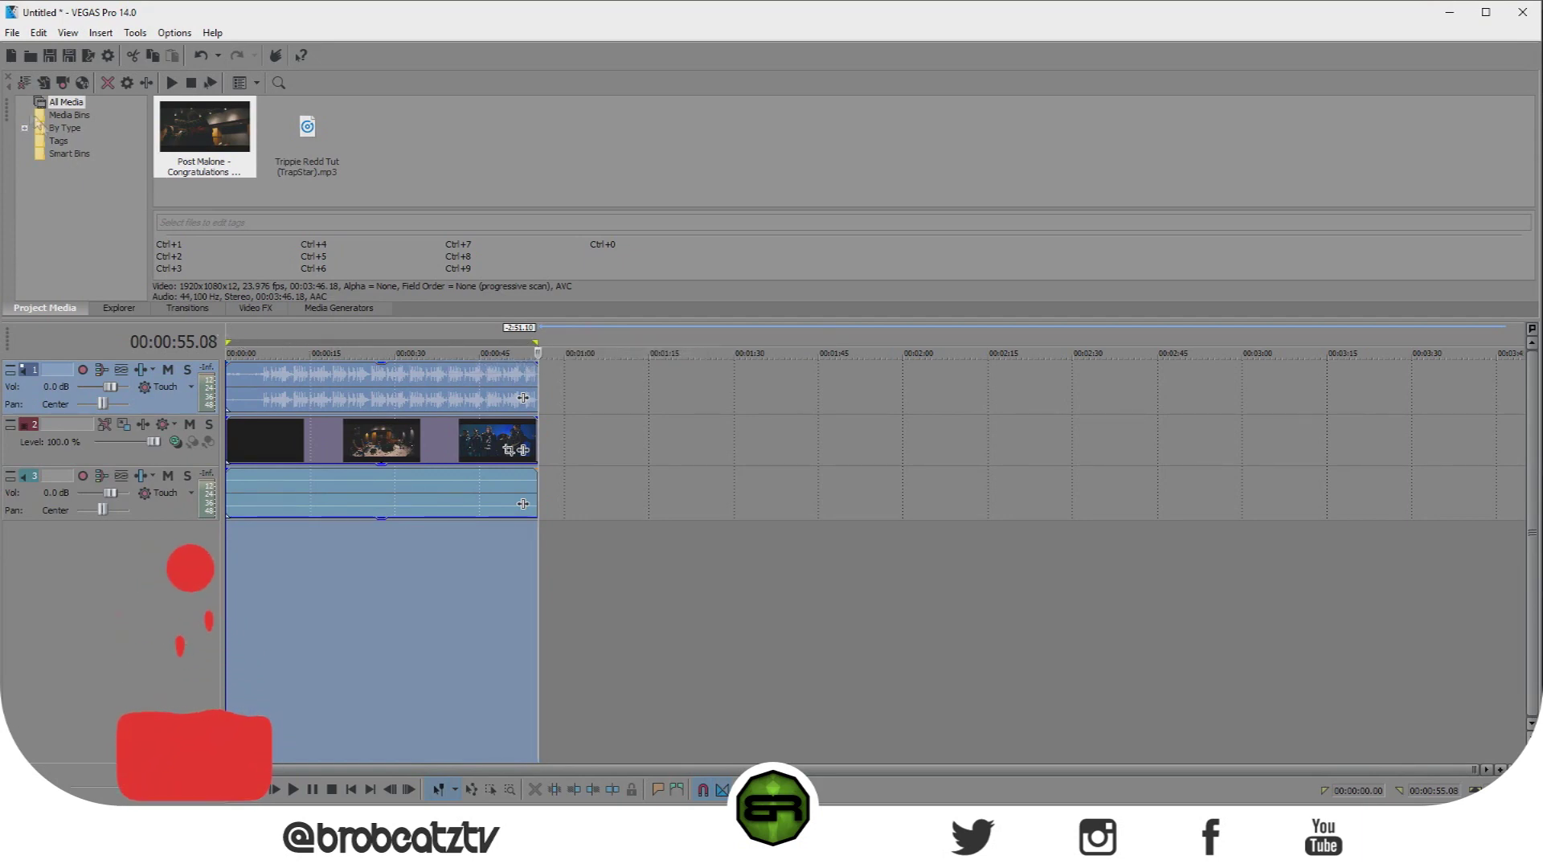
left_click(12, 33)
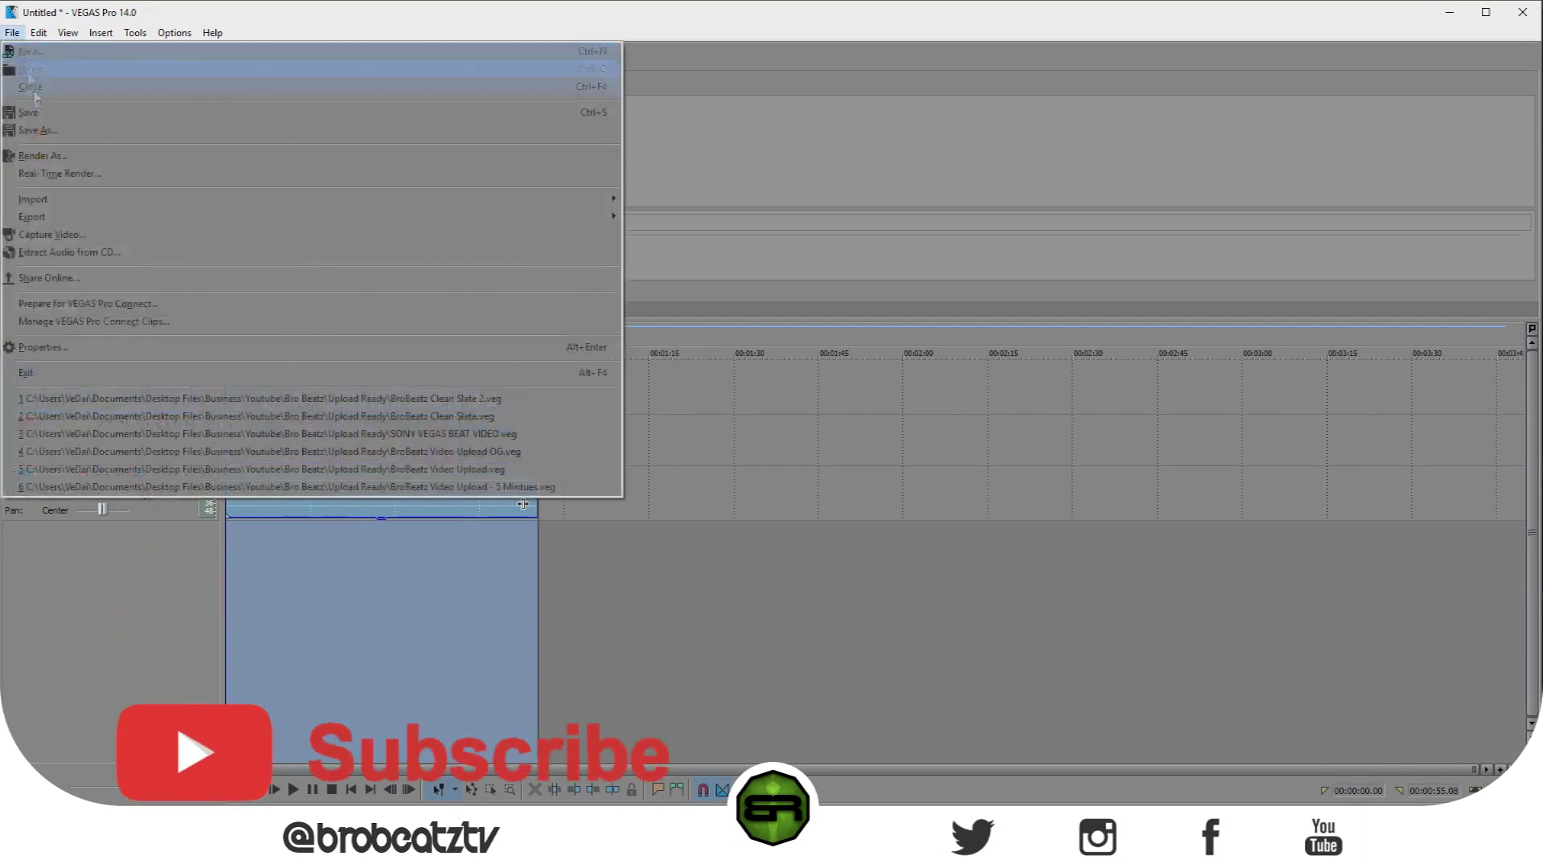
- Render to test.wmv with the Windows Media Video V11 8 Mbps HD 1080-30p template, showing all formats
left_click(37, 156)
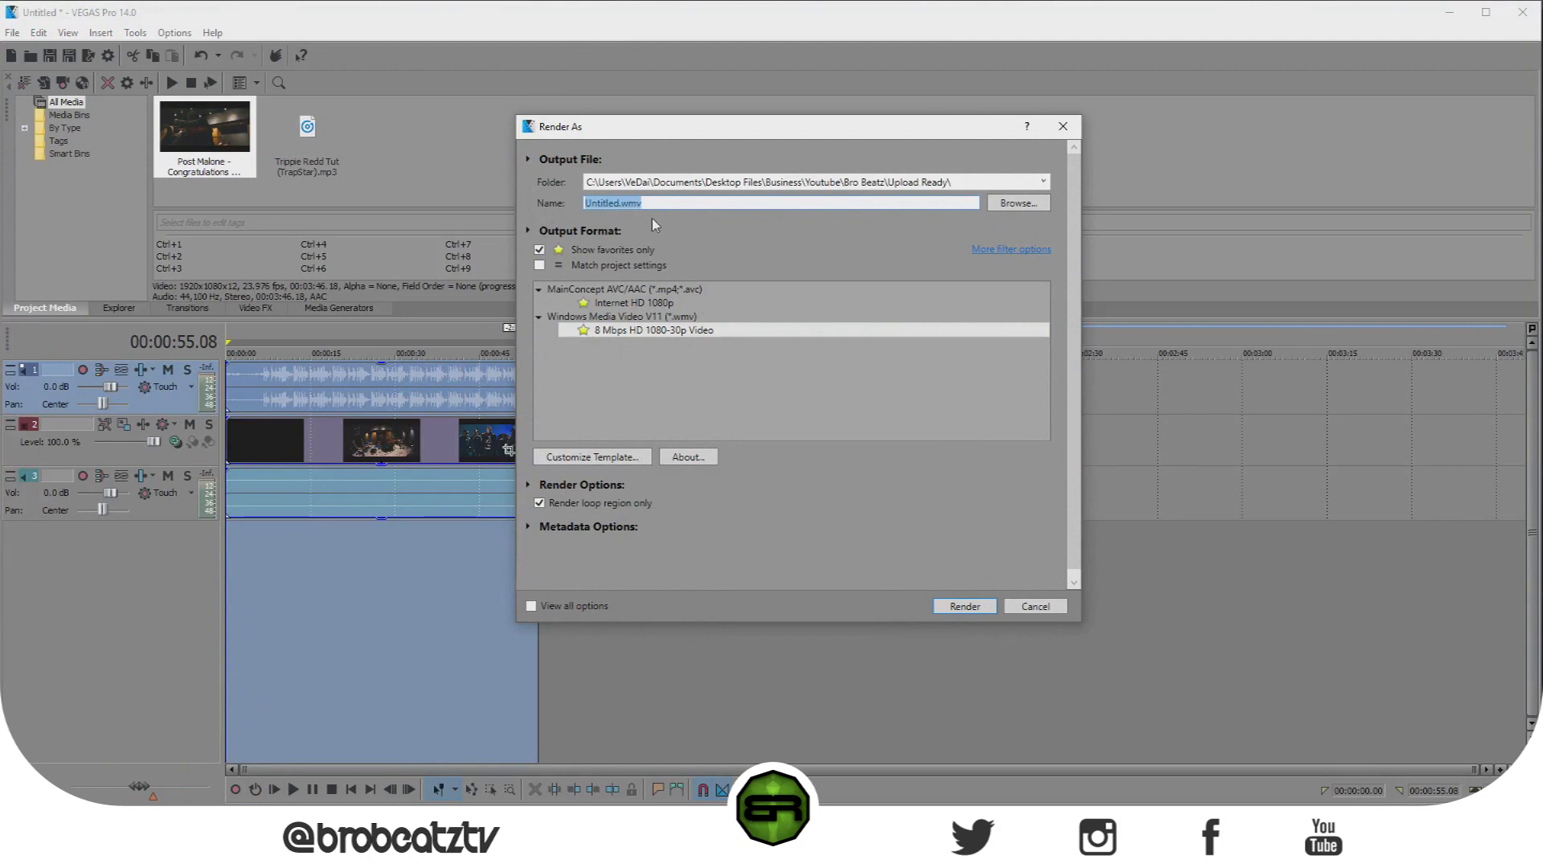
type("test")
left_click(639, 291)
left_click(645, 304)
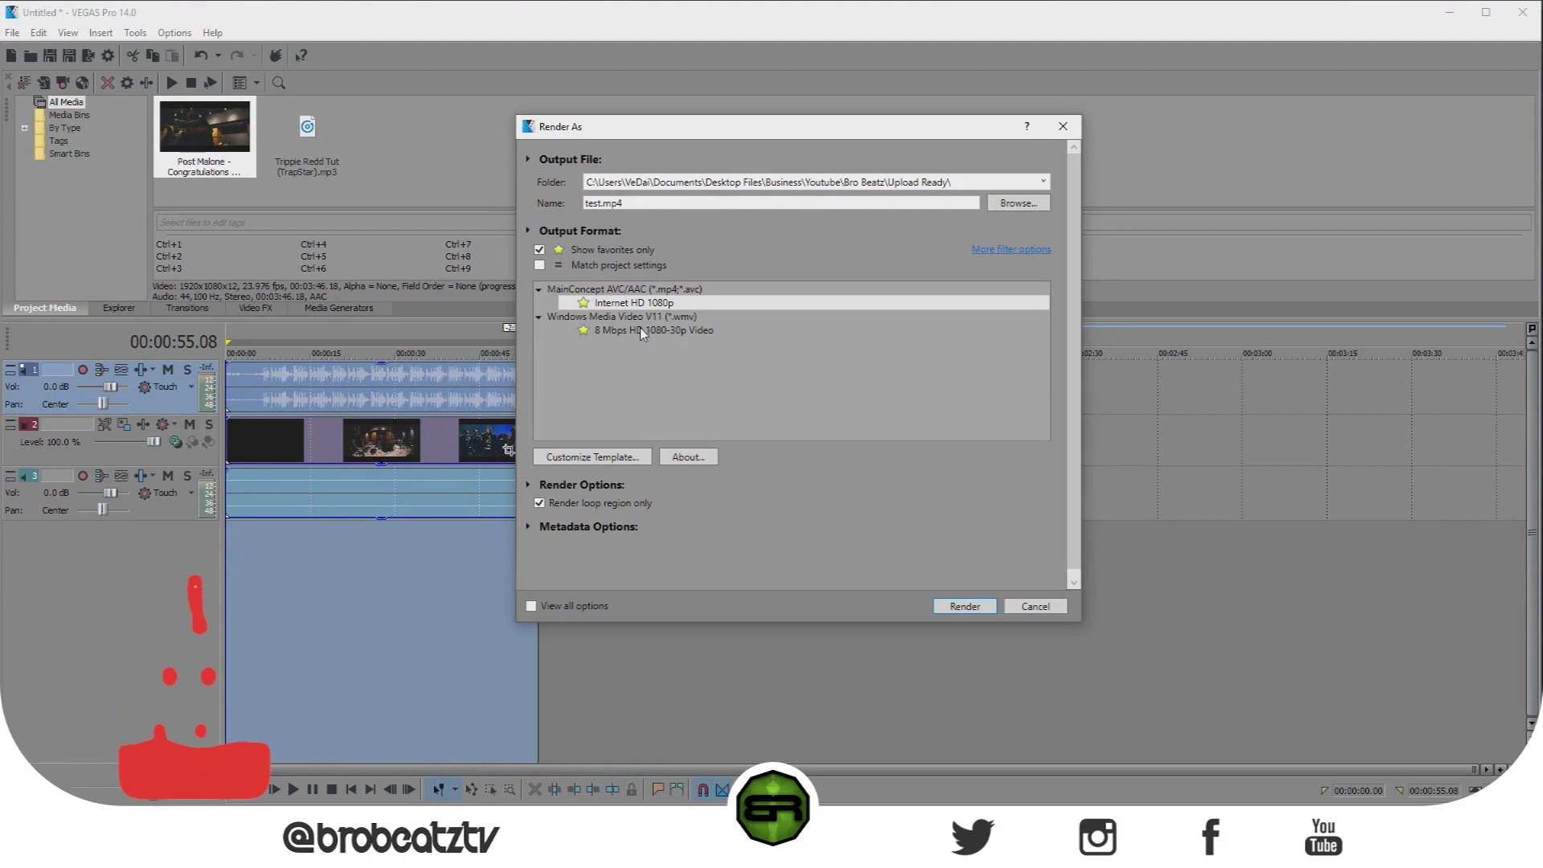
left_click(643, 331)
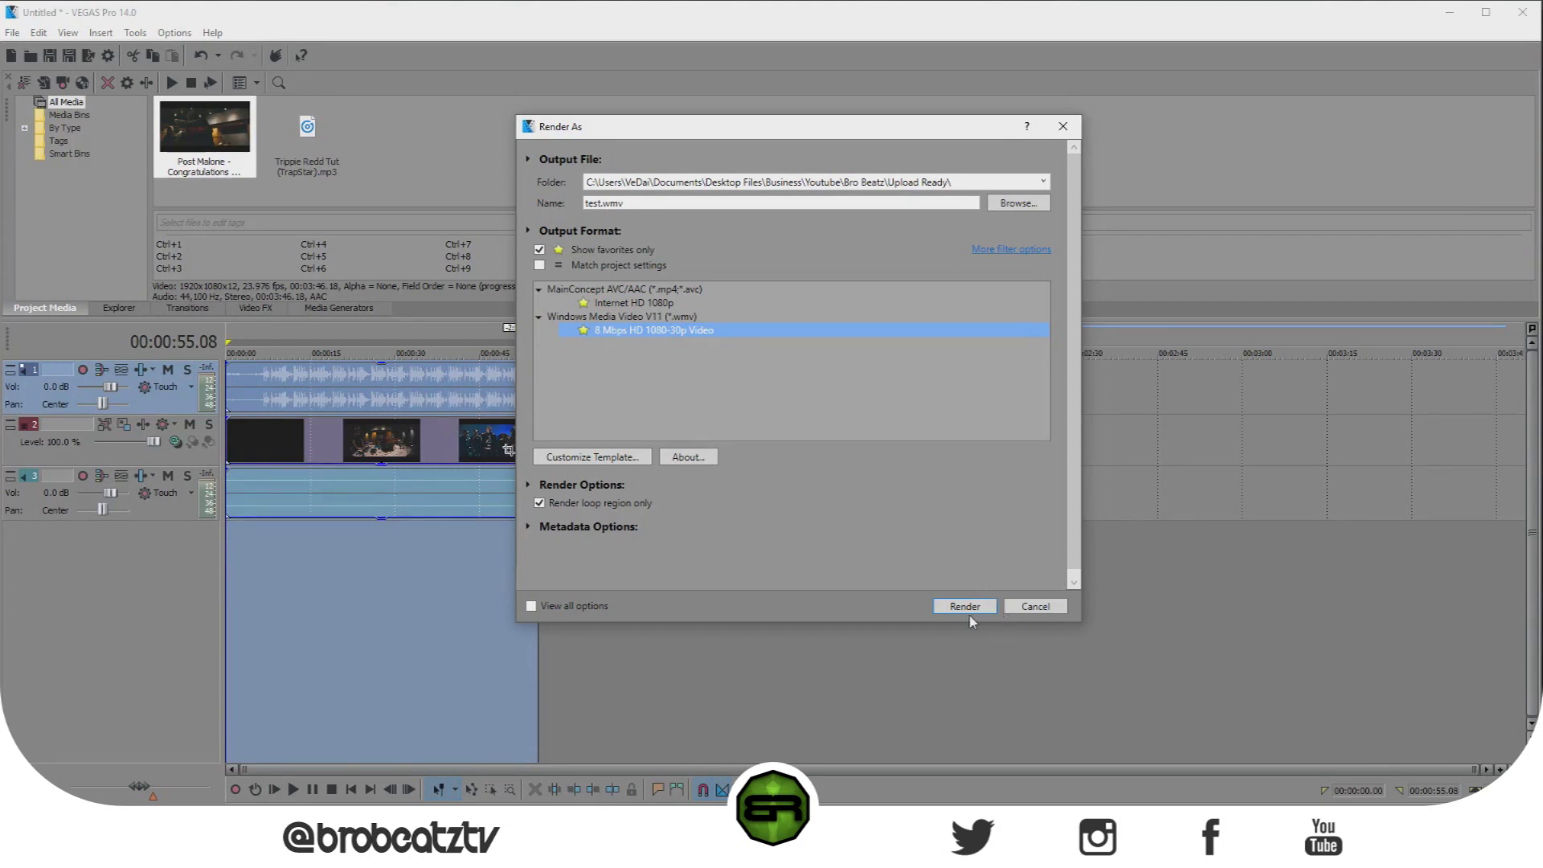
left_click(539, 251)
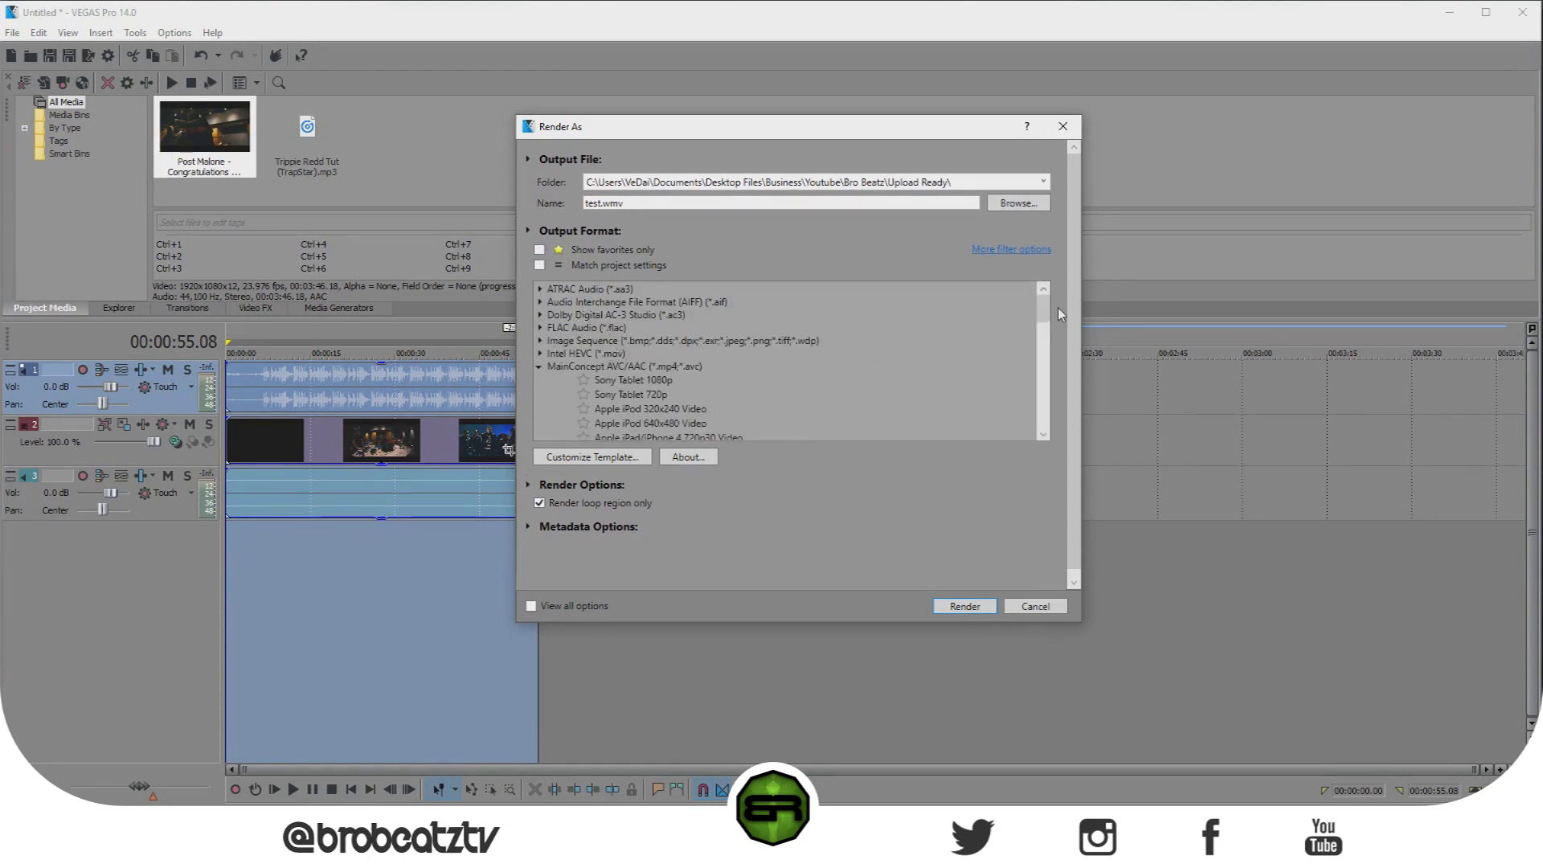
- Expand the MainConcept AVC/AAC group and scroll down the full Output Format list
mouse_move(1042, 309)
left_mouse_down()
mouse_move(1040, 414)
mouse_move(1067, 316)
left_mouse_up()
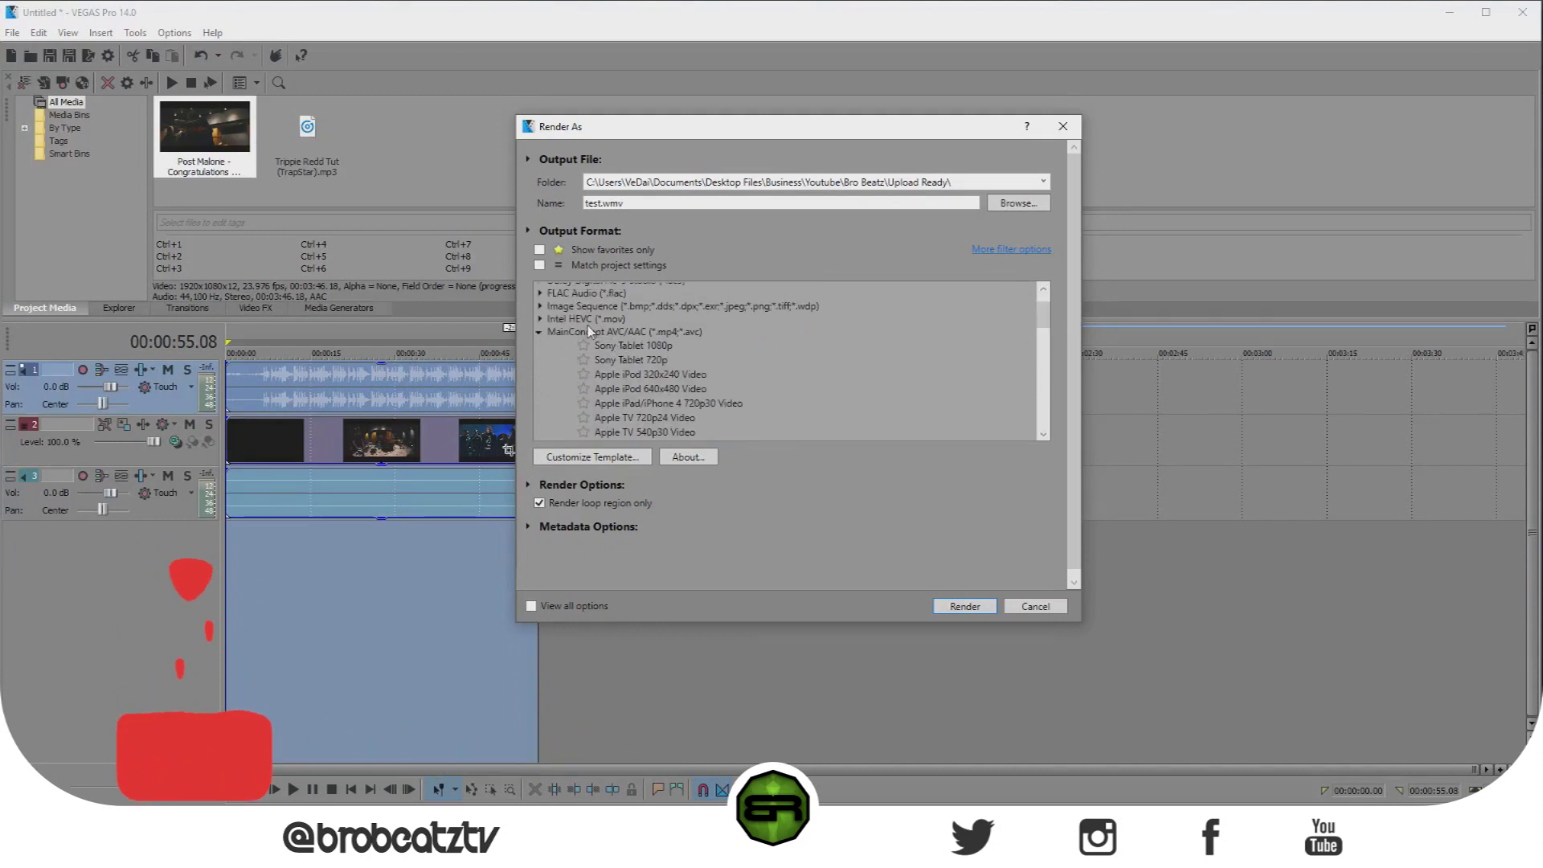
left_click(588, 331)
scroll(614, 359, "down", 1)
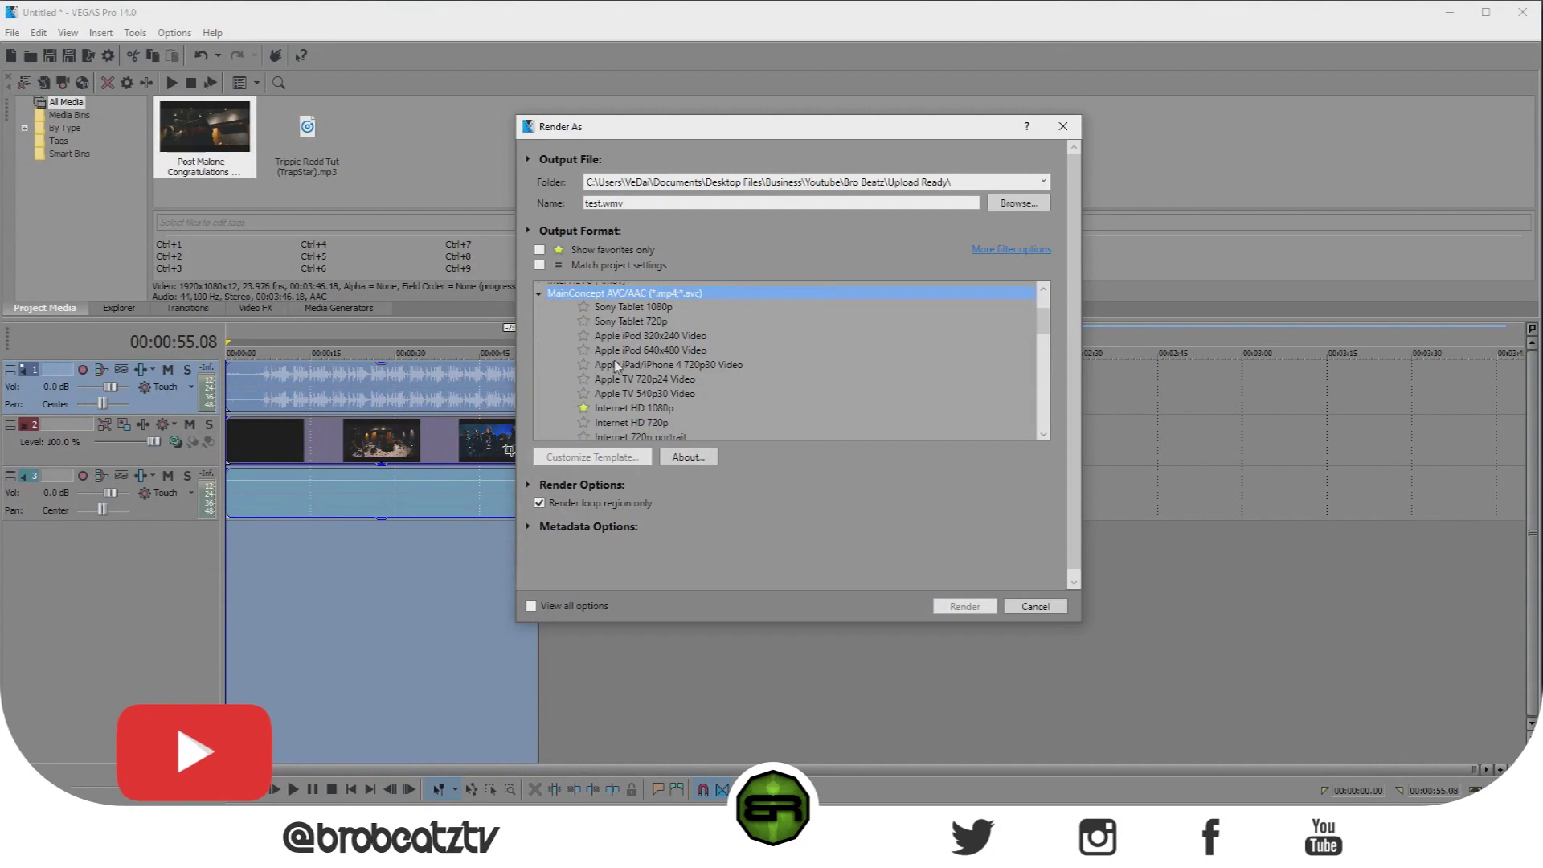
scroll(614, 360, "down", 6)
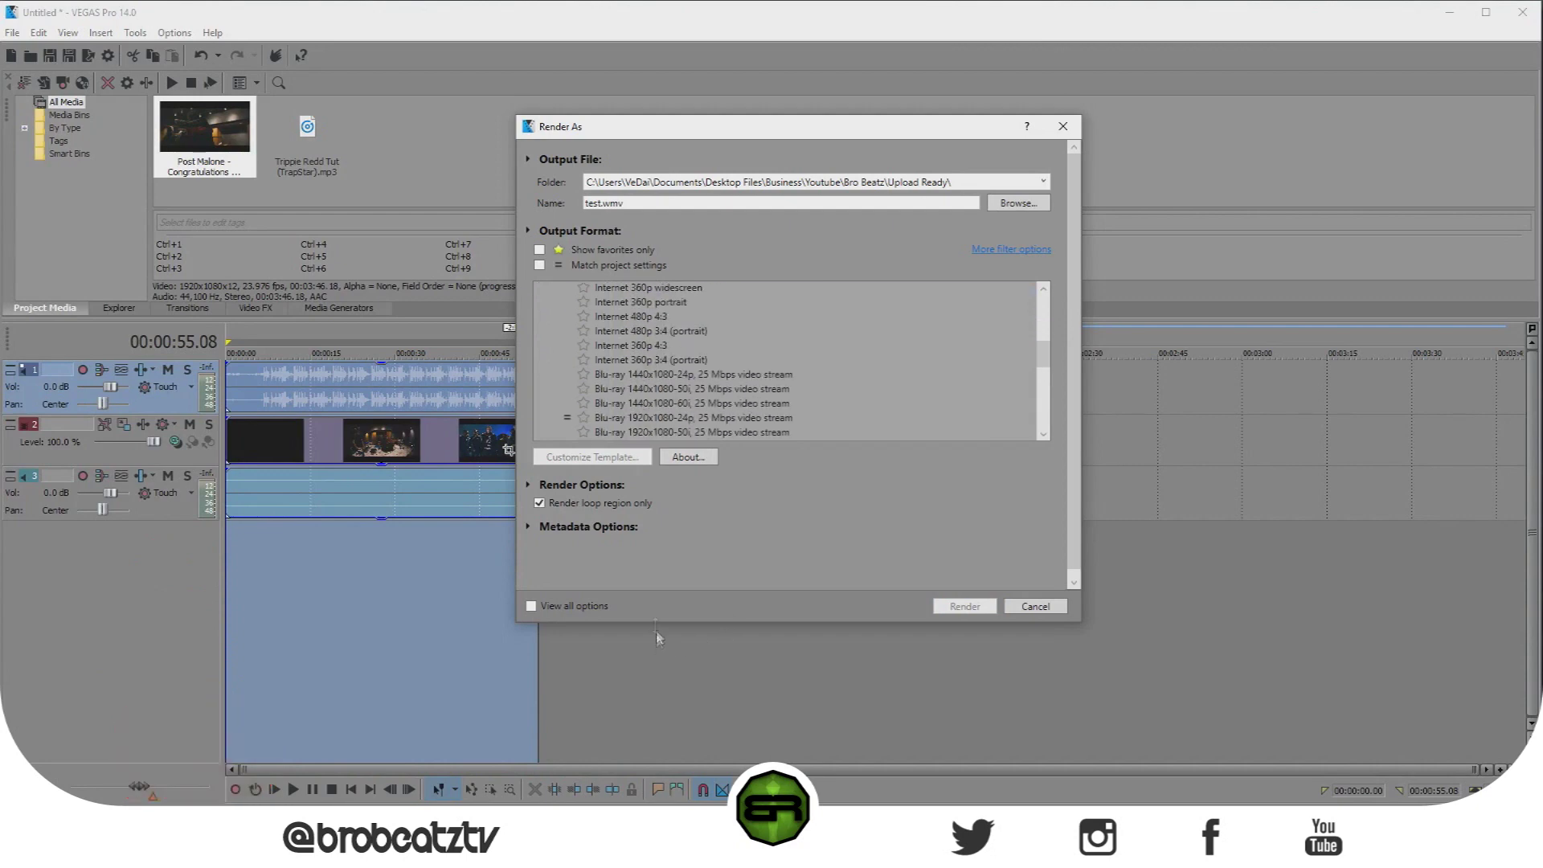
- Make the render dialog taller and scroll the formats around Windows Media Video V11
left_click_drag(653, 622, 645, 781)
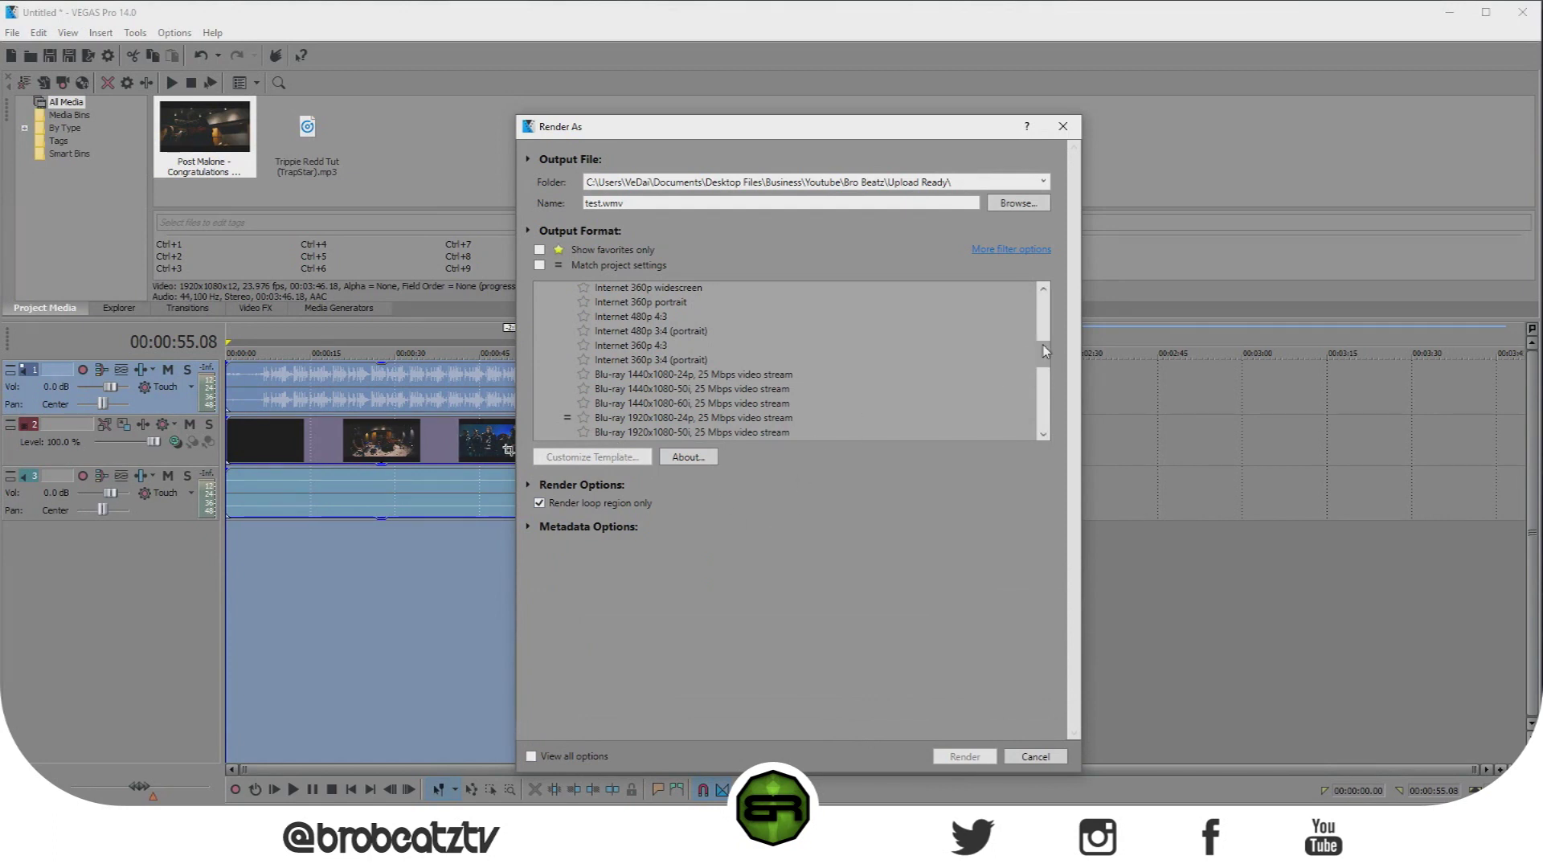
left_click_drag(1043, 345, 1042, 409)
left_click(635, 329)
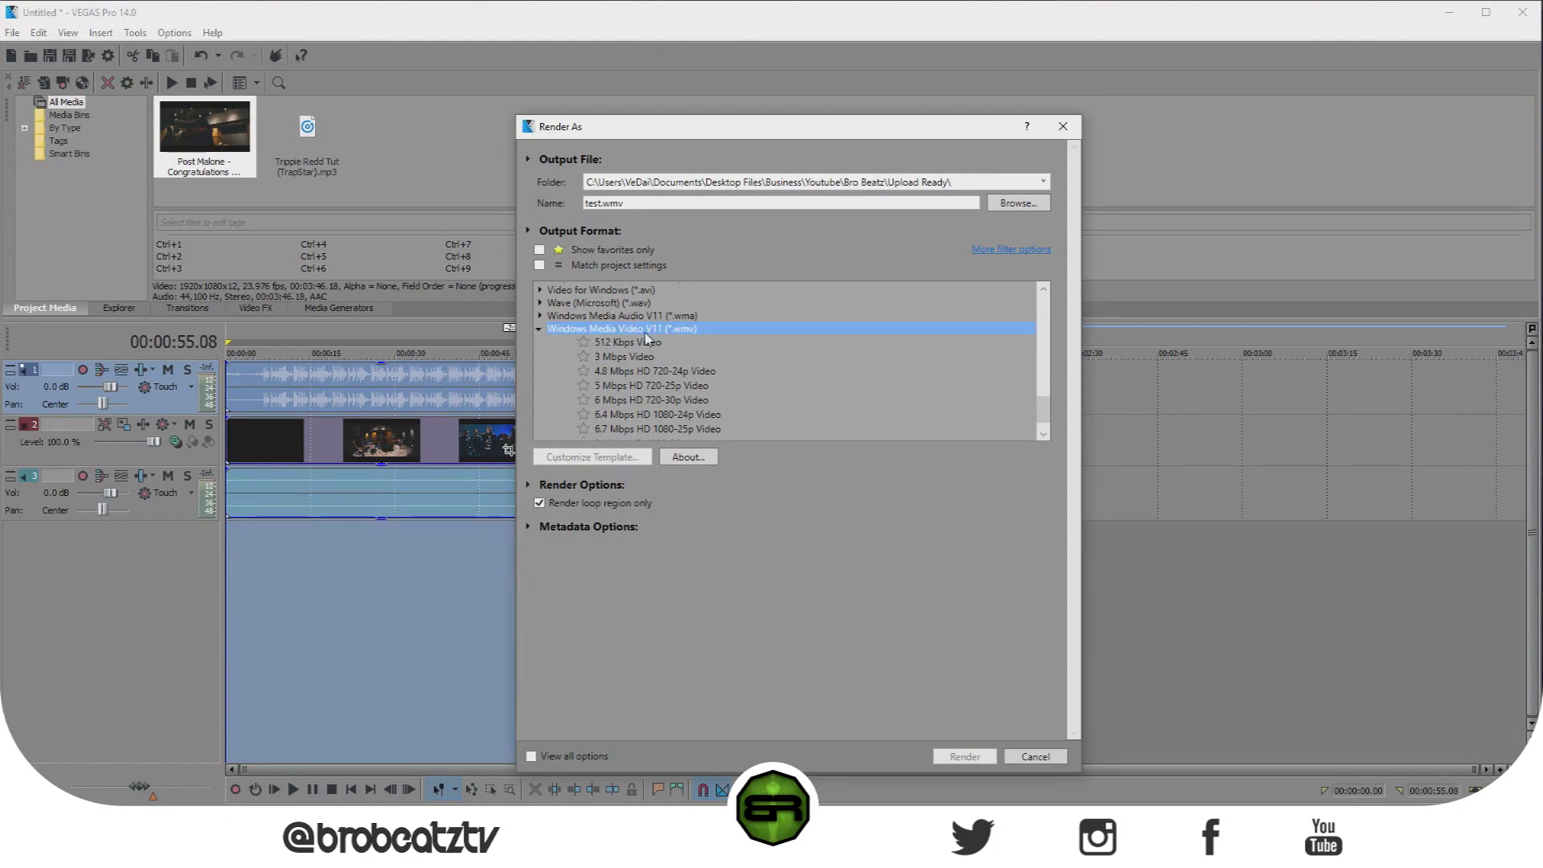
scroll(770, 347, "down", 1)
scroll(760, 374, "up", 5)
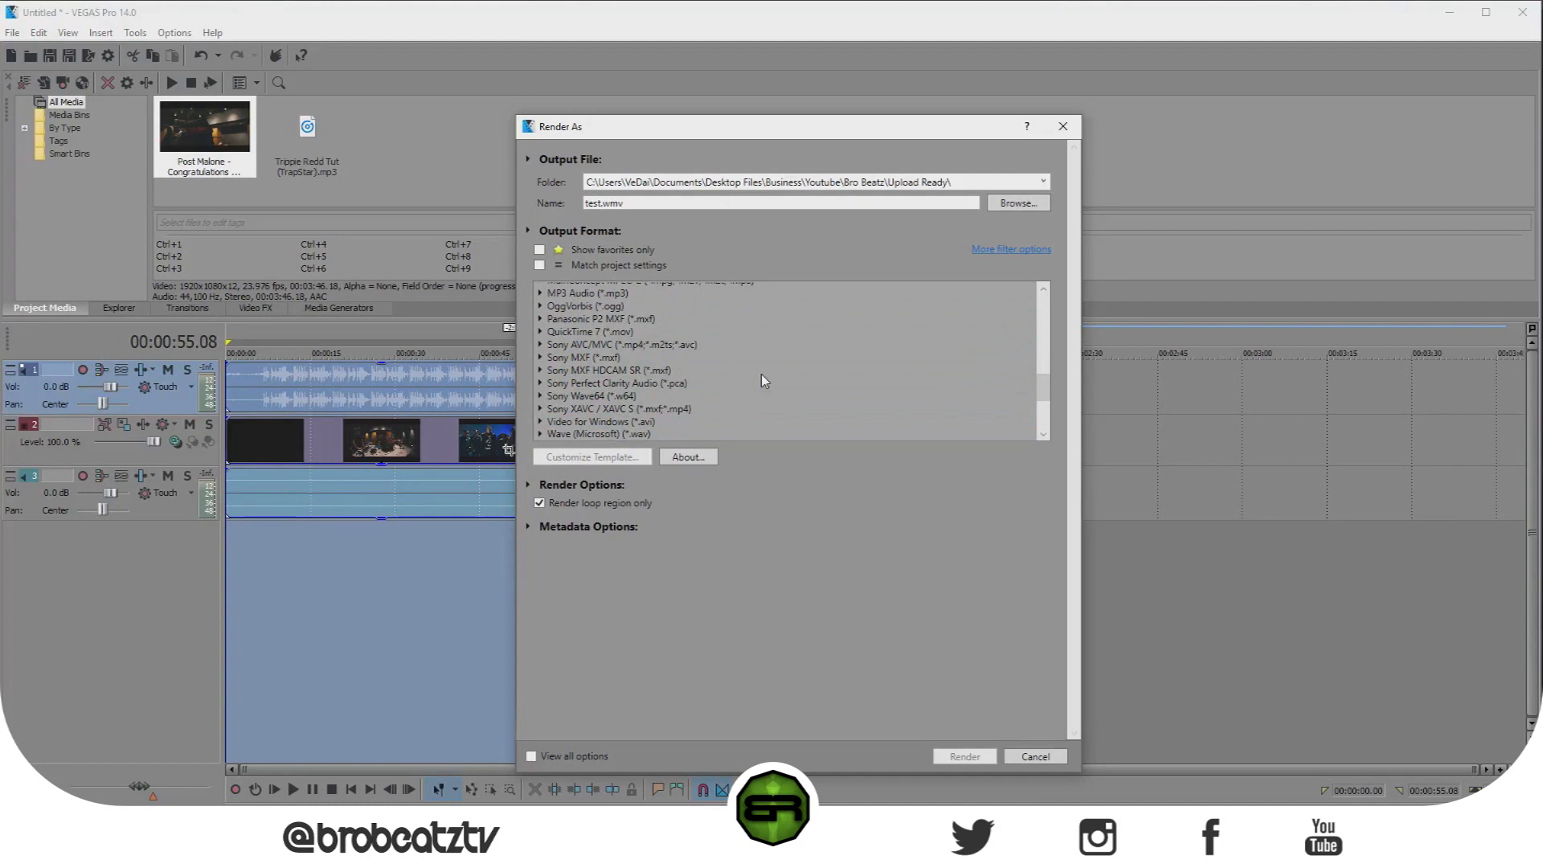
scroll(691, 395, "up", 1)
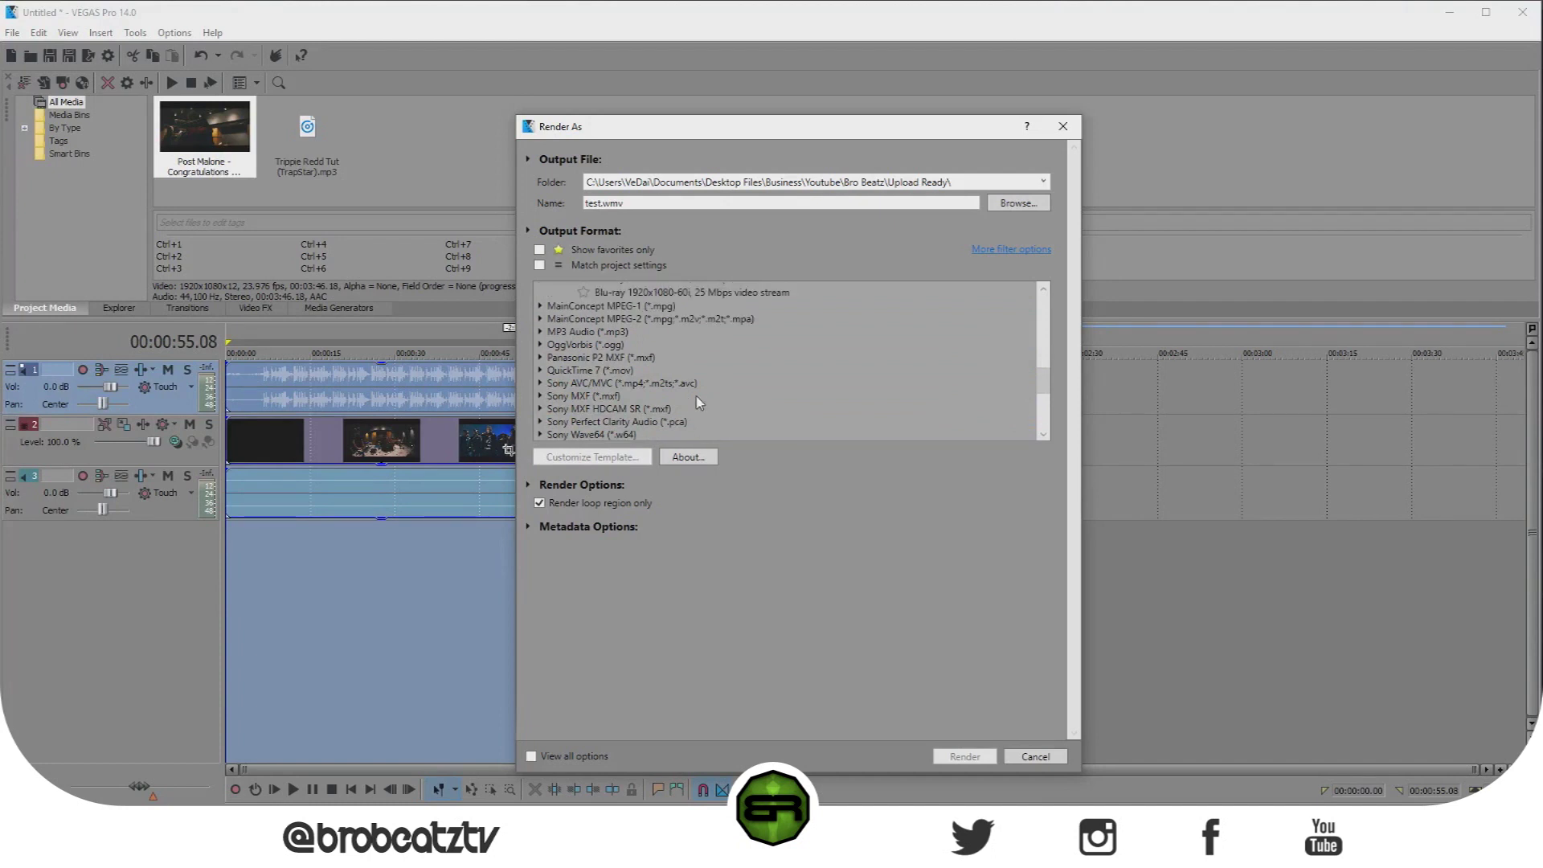
scroll(673, 399, "up", 1)
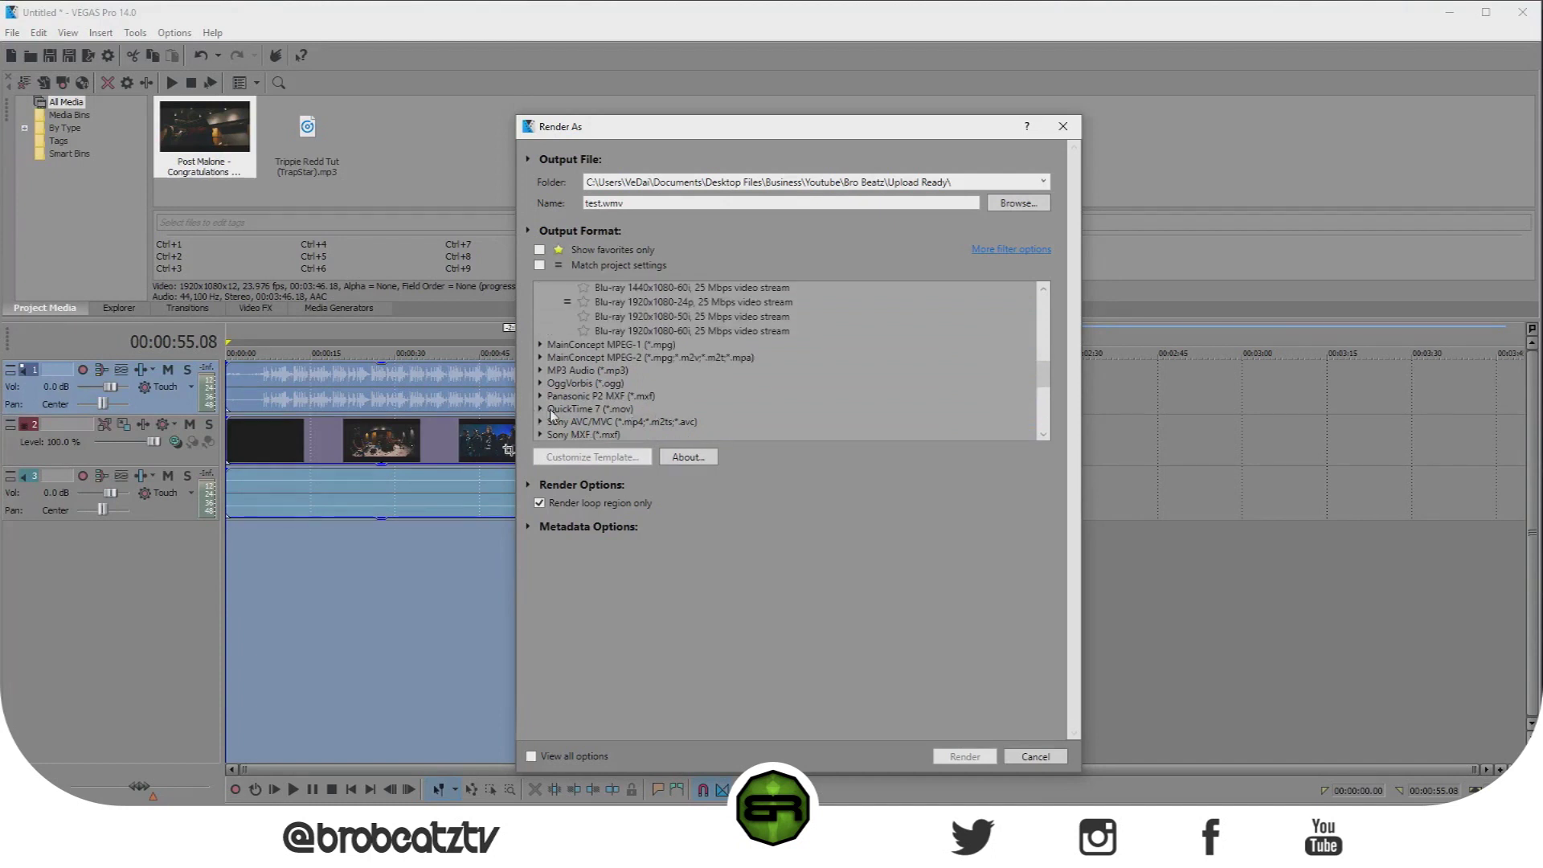
scroll(710, 410, "up", 10)
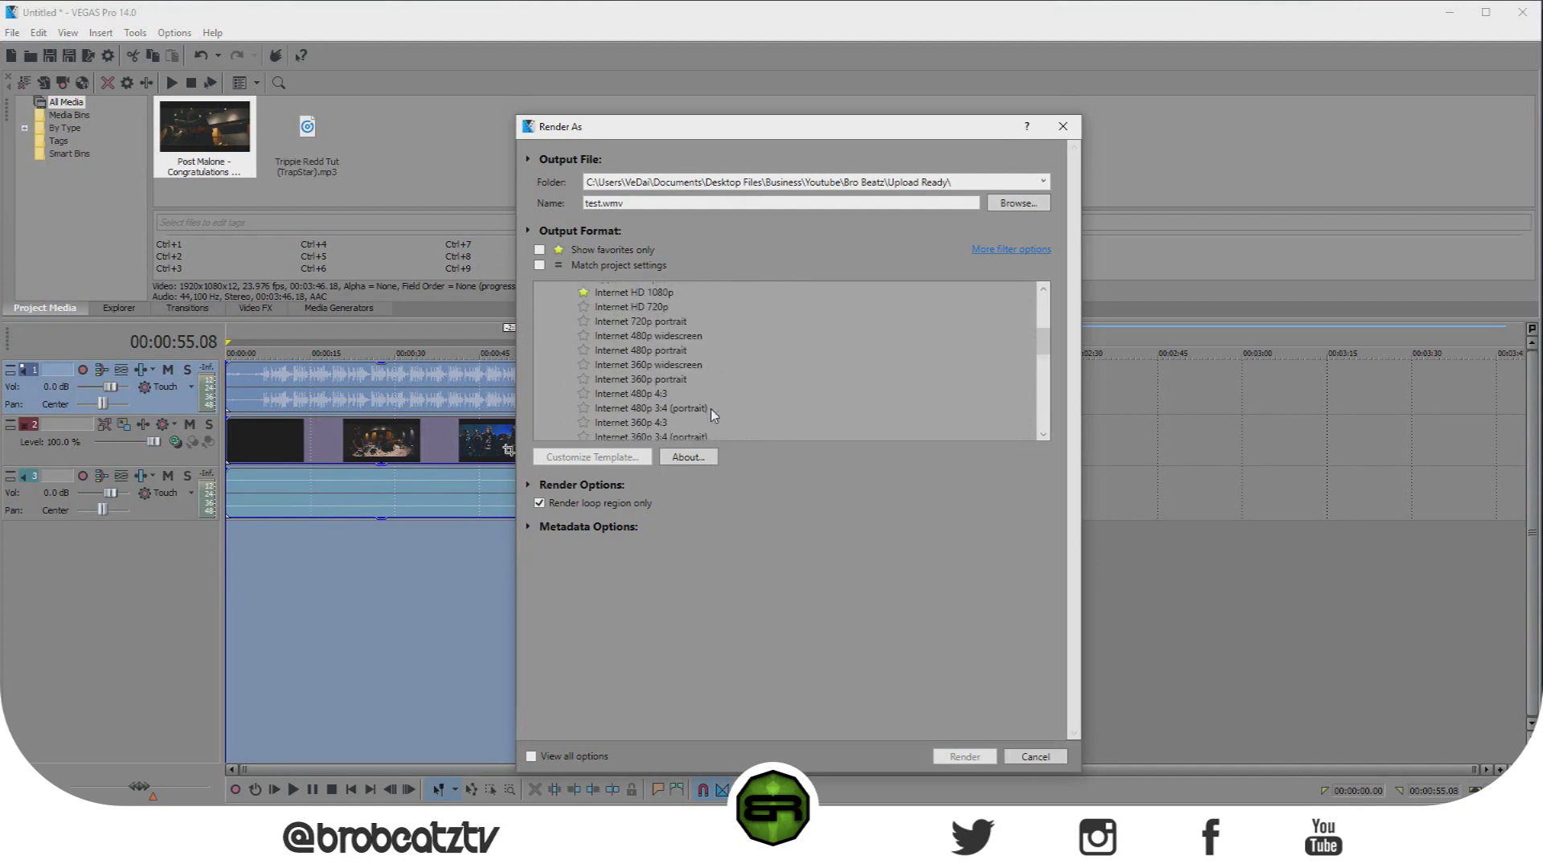